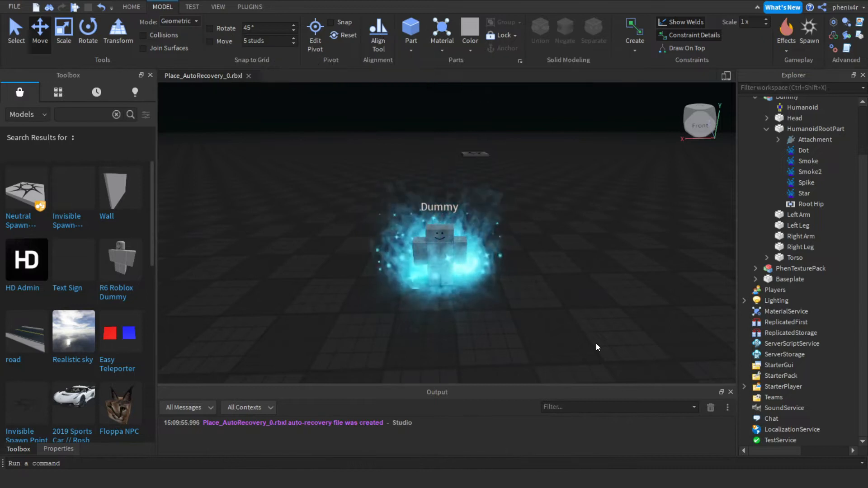
Search the toolbox models for PhenTextures2 and place the result into the scene.
left_click(71, 114)
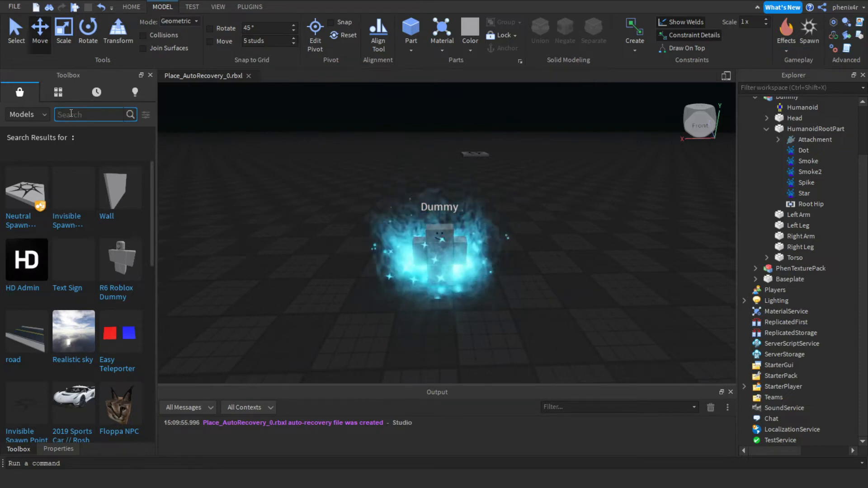
type("PhenTextures2")
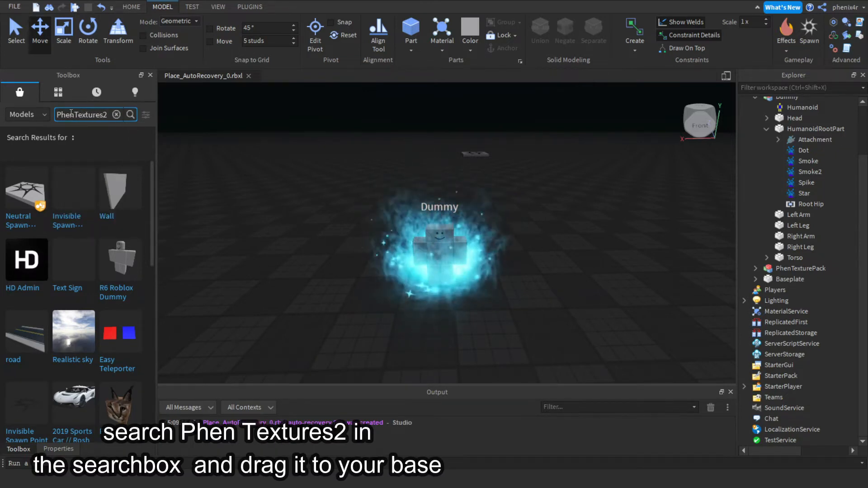
key("Return")
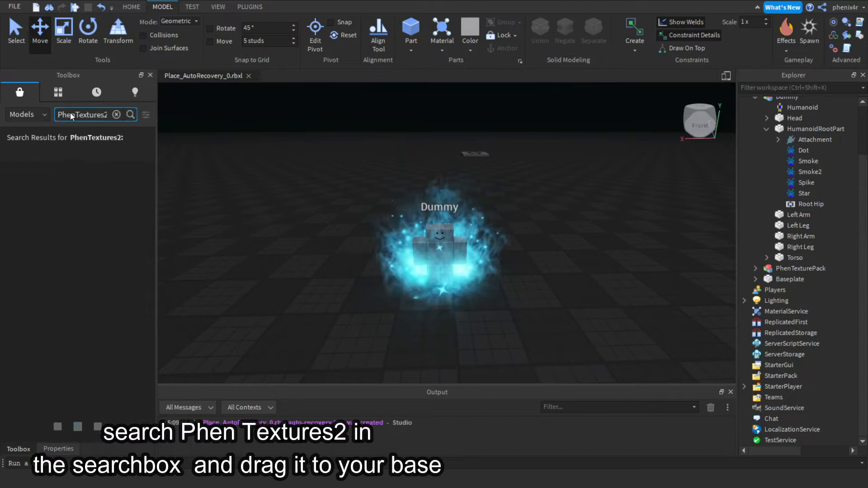
left_click_drag(15, 194, 578, 274)
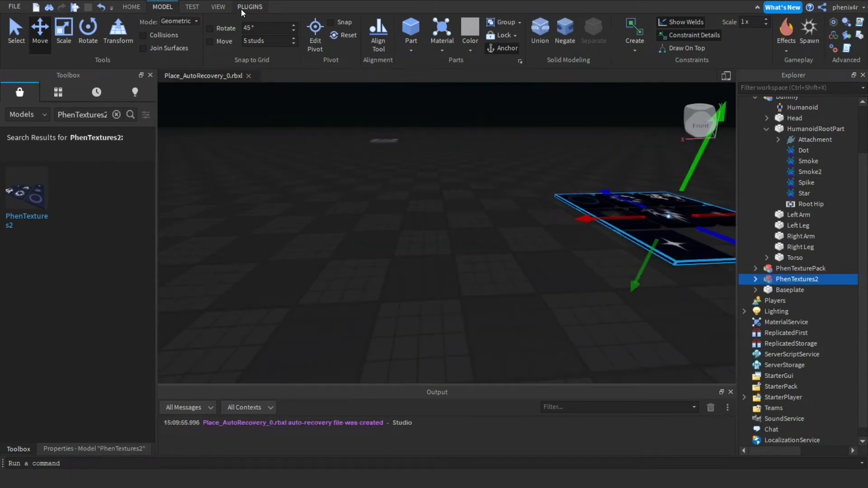
Insert a block rig dummy using the Rig Builder plugin and focus on it.
left_click(250, 6)
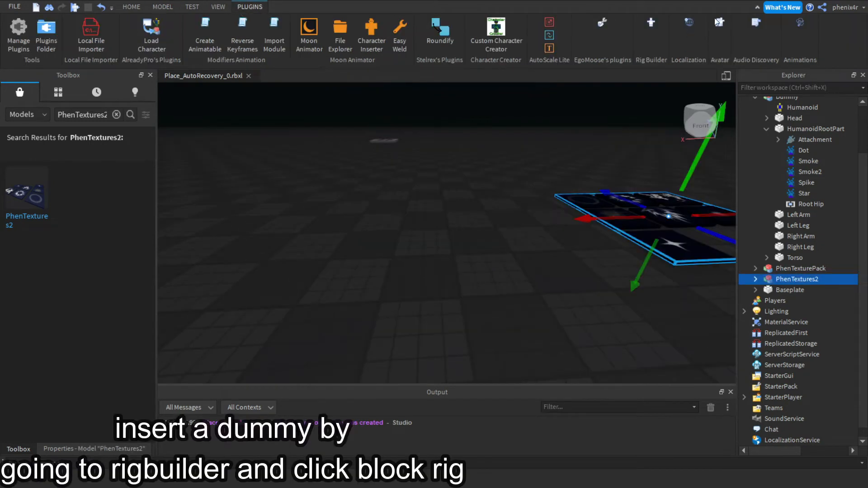
left_click(651, 23)
left_click(469, 181)
left_click(465, 201)
left_click_drag(448, 241, 416, 220)
key("f")
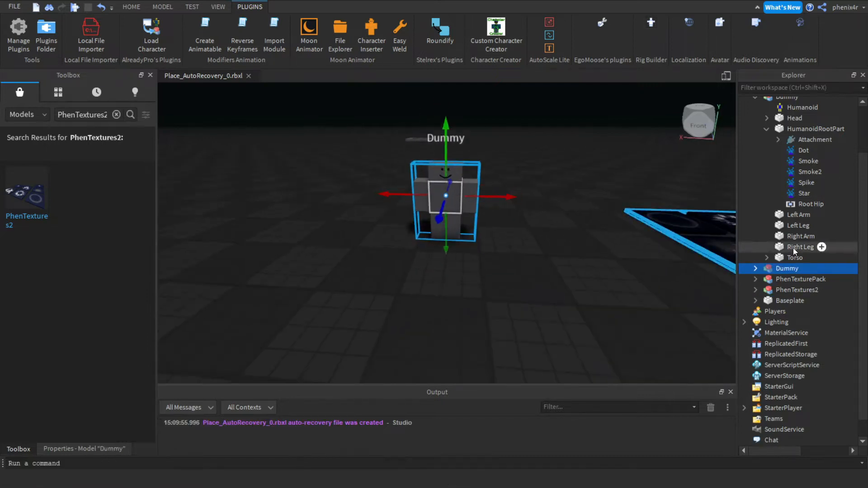
Expand the new Dummy and duplicate its HumanoidRootPart.
left_click(755, 268)
scroll(801, 279, "down", 3)
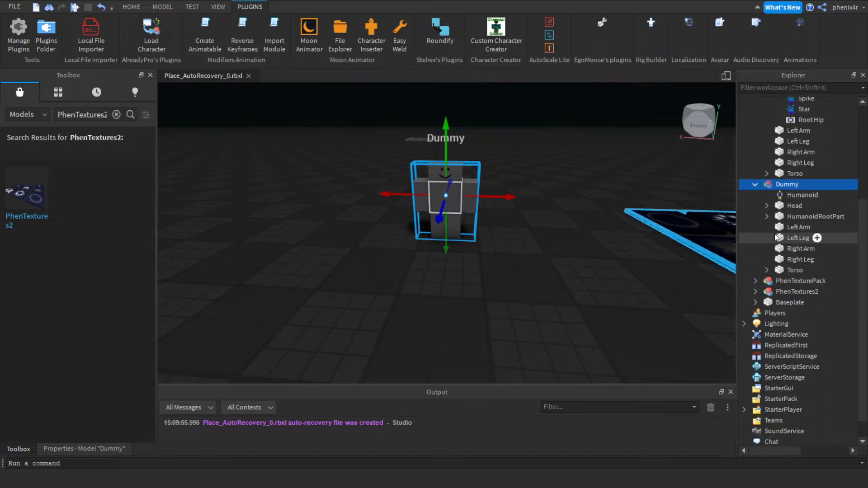
left_click(767, 217)
left_click(823, 218)
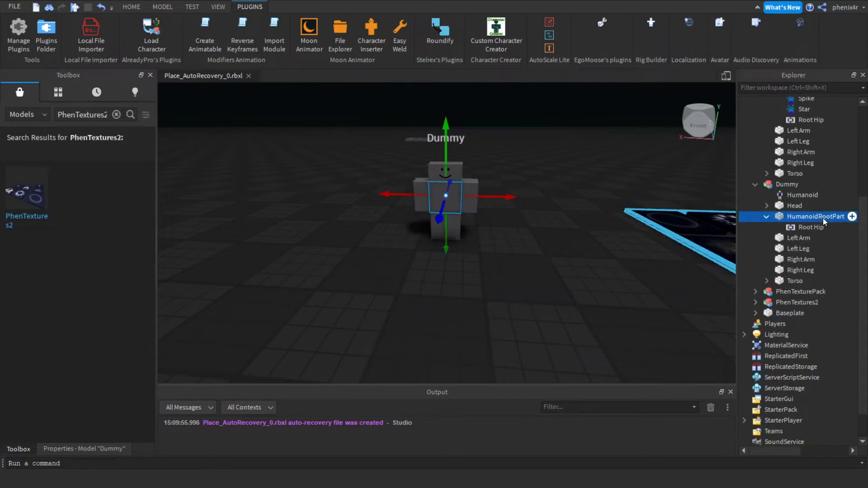
key("ctrl+d")
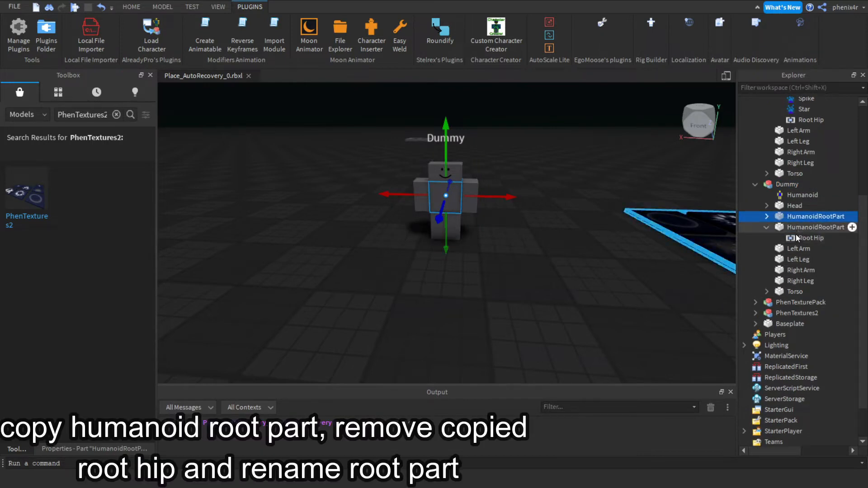
Delete the Root Hip inside the duplicated HumanoidRootPart.
left_click(767, 217)
left_click(791, 225)
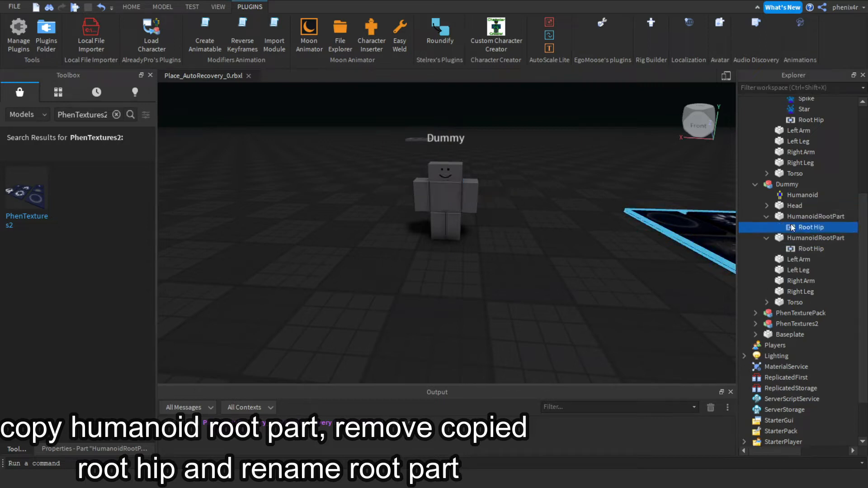
key("Delete")
Rename the duplicated root part to Part and move it down to the dummy's feet.
left_click(790, 220)
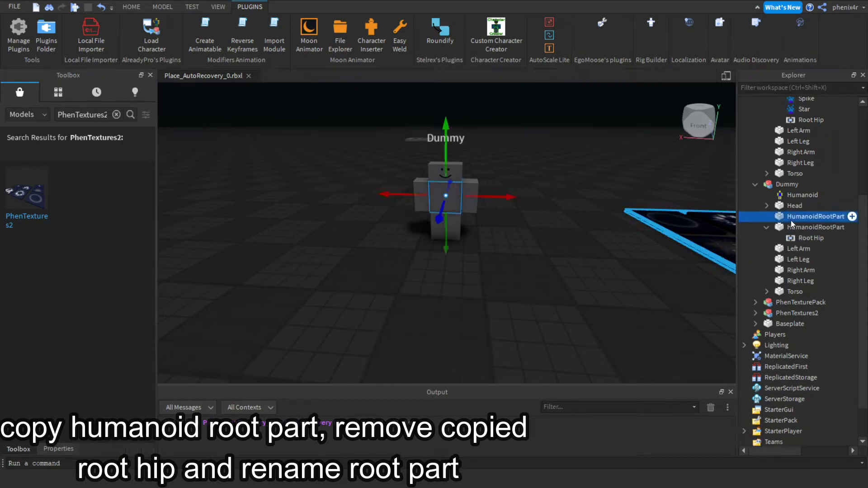
left_click(791, 218)
type("Part")
key("Return")
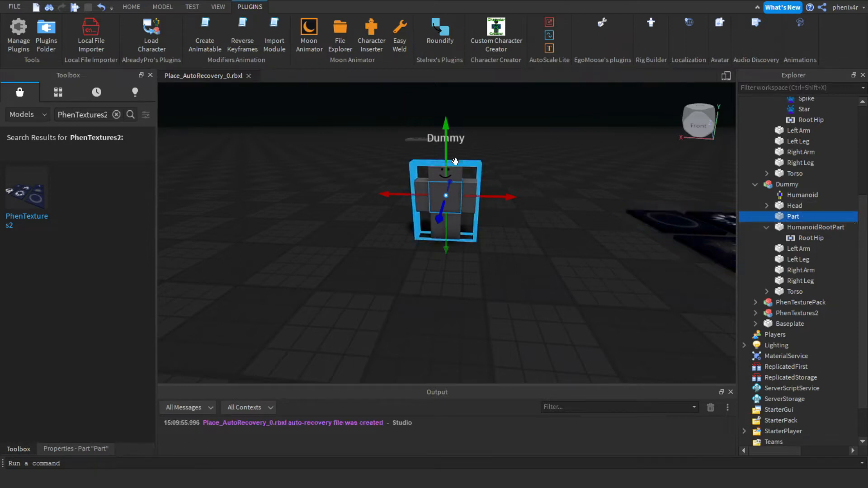
left_click_drag(445, 140, 445, 184)
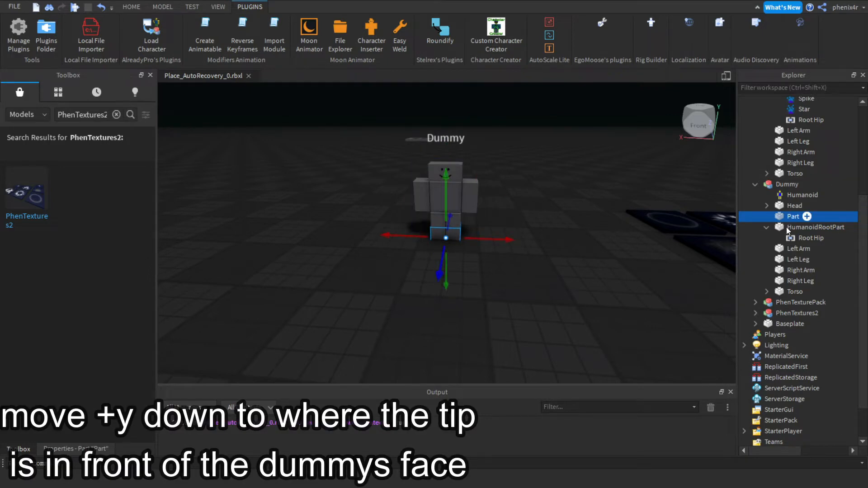
Add an Attachment to Part and insert a ParticleEmitter into that Attachment.
left_click(807, 216)
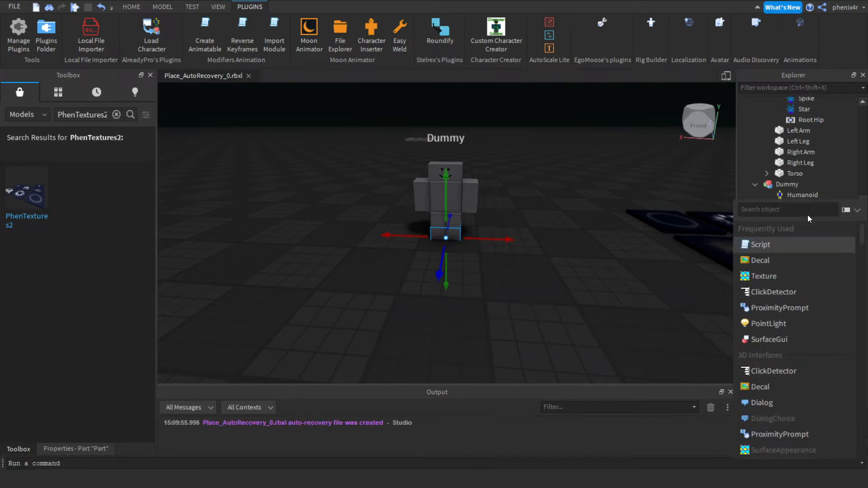
type("att")
key("Return")
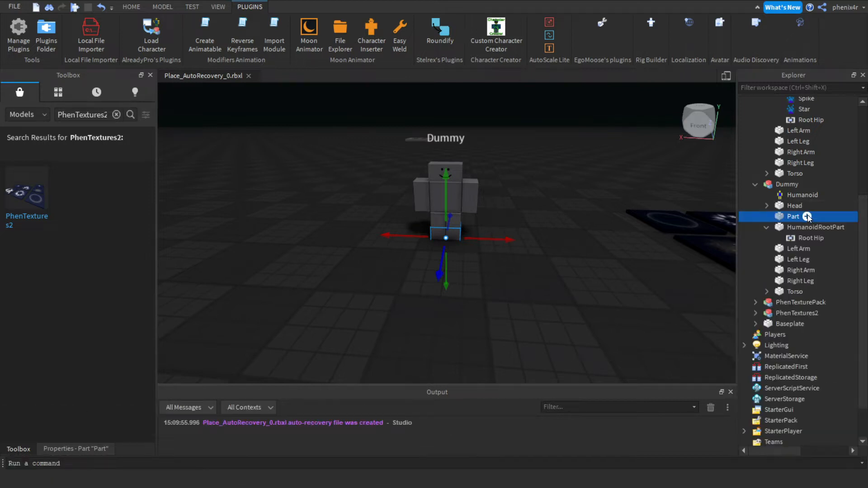
left_click(839, 227)
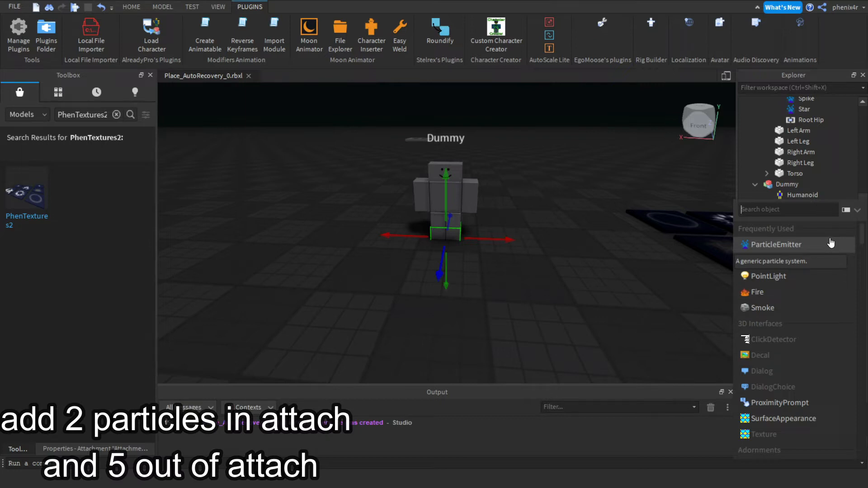
left_click(831, 244)
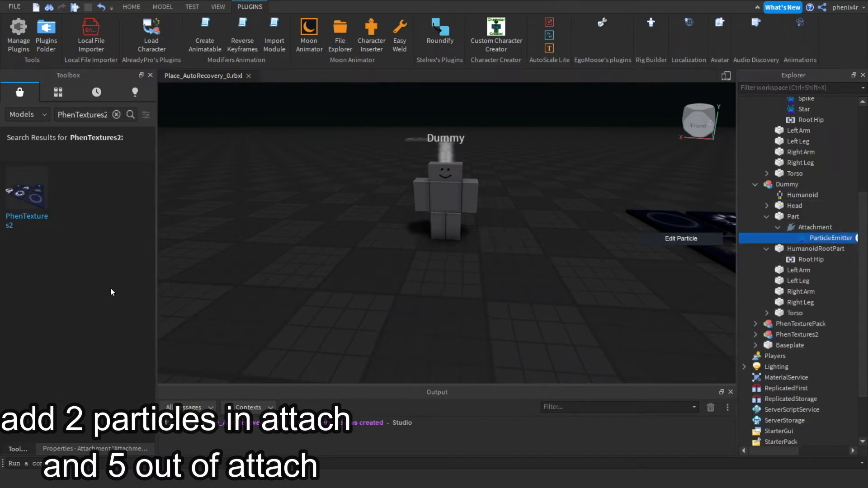
Disable the emitter's Enabled property and duplicate it inside the Attachment.
left_click(43, 453)
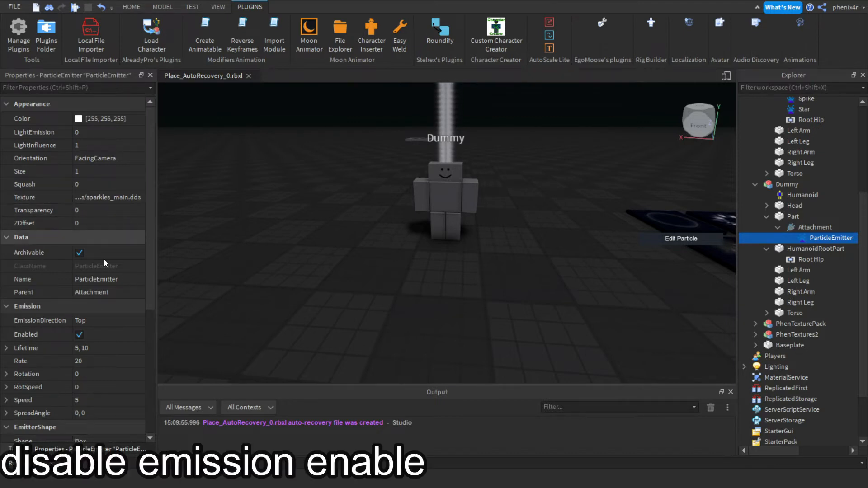
left_click(80, 335)
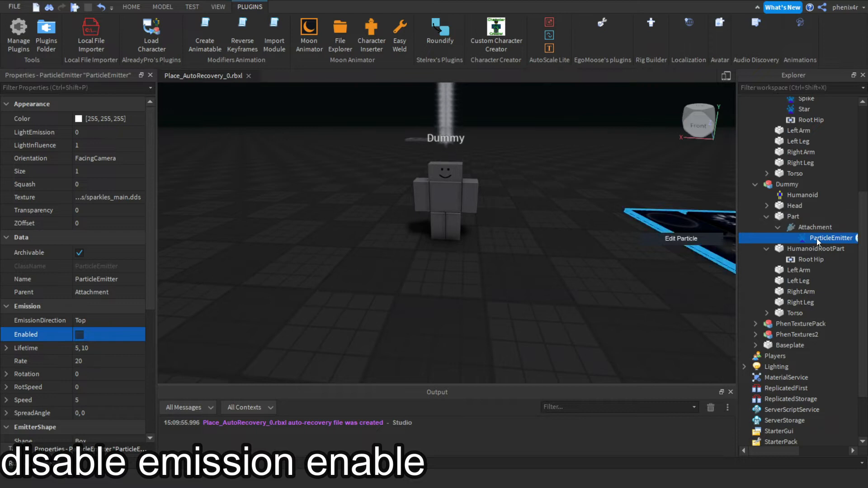
key("ctrl+d")
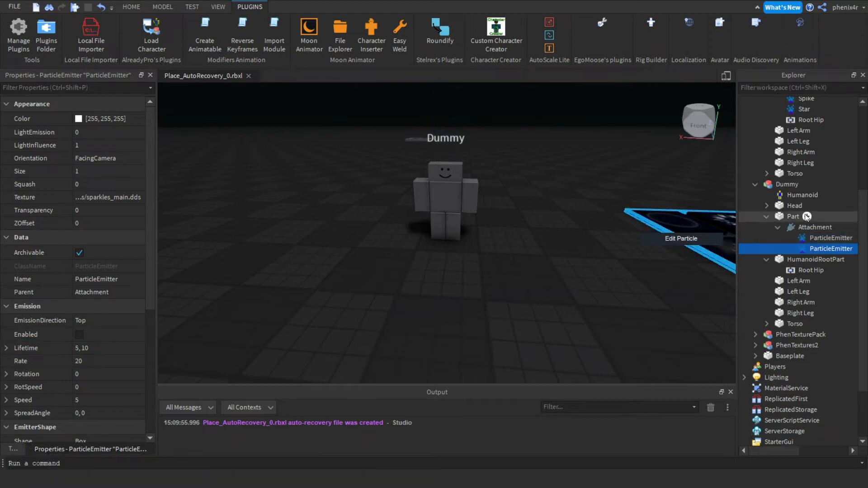
Add ParticleEmitters directly under Part, outside the Attachment.
left_click(806, 216)
type("p")
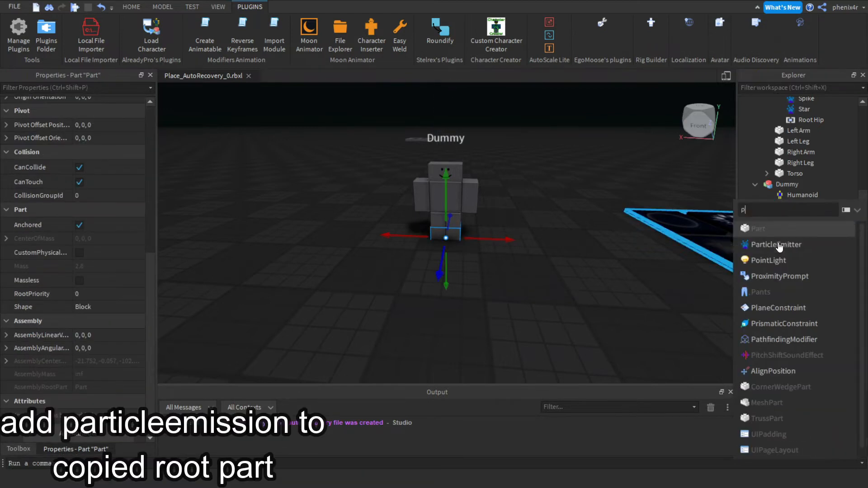
left_click(777, 244)
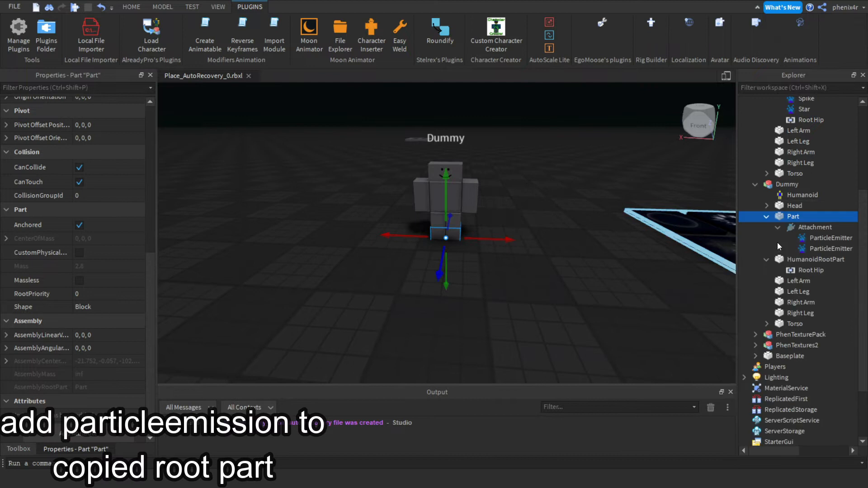
Rename the two emitters in the Attachment to Shockwave and Shockwave2.
left_click(823, 240)
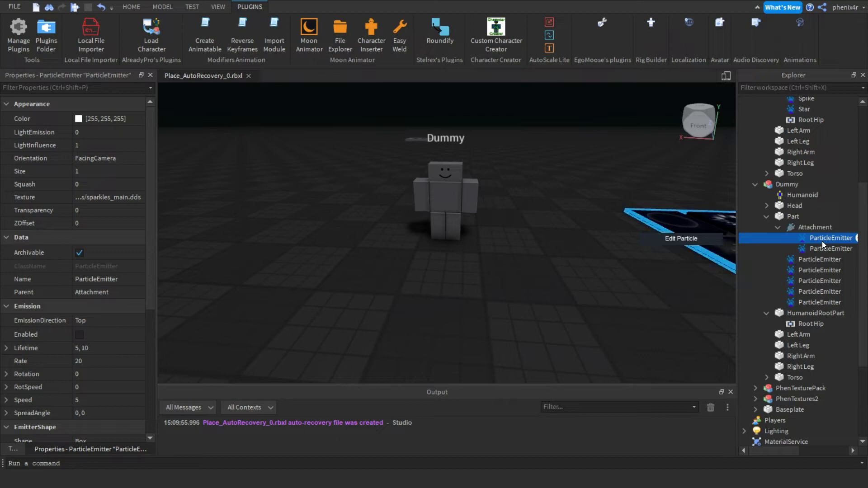
left_click(822, 240)
type("Shockwave")
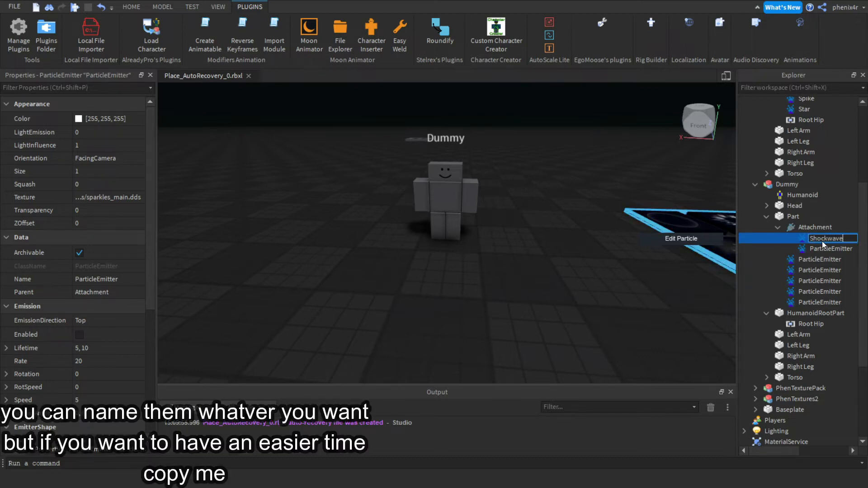
key("Return")
double_click(821, 248)
type("Shockwave2")
key("Return")
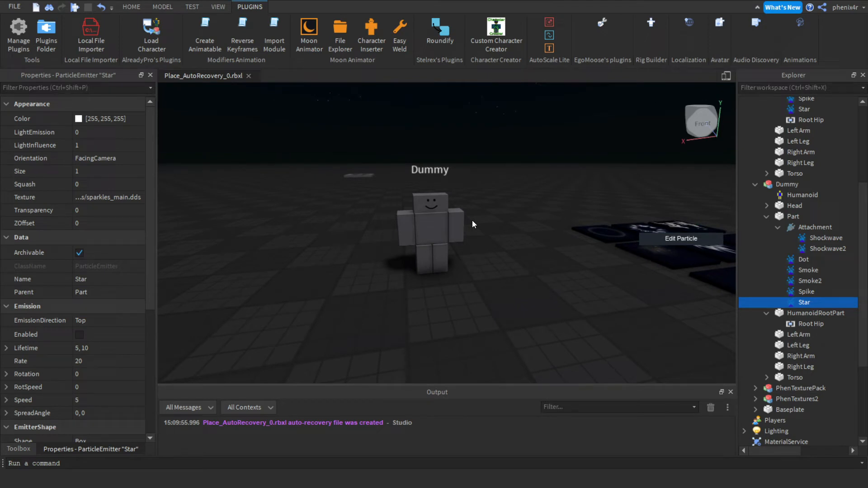
Copy the Texture ID of the spike decal on the PhenTextures2 board.
key("w")
right_click_drag(472, 221, 488, 207)
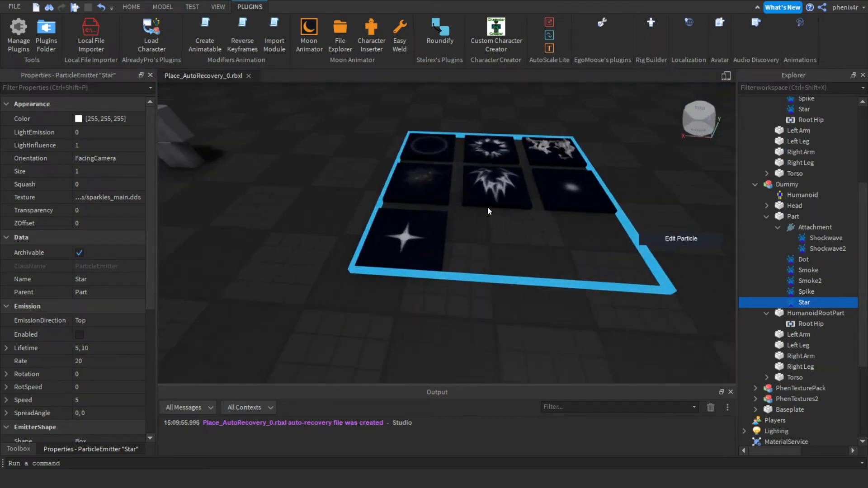
key("e")
left_click(496, 246)
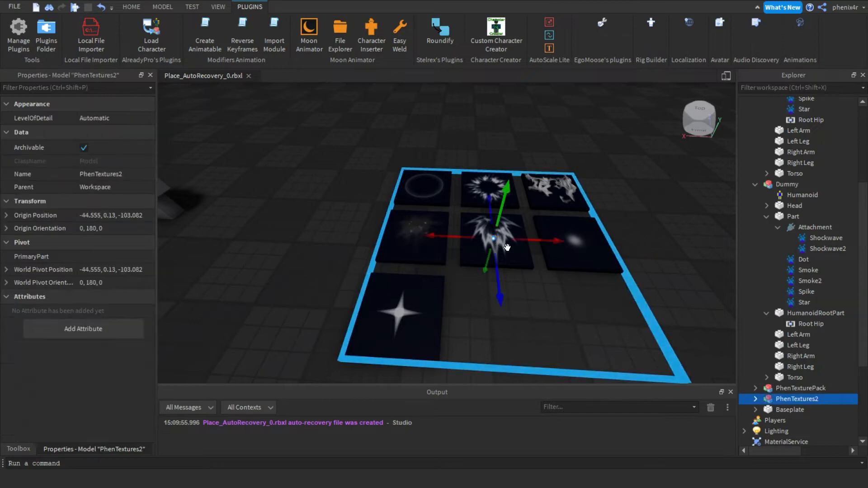
left_click(496, 245)
left_click(105, 127)
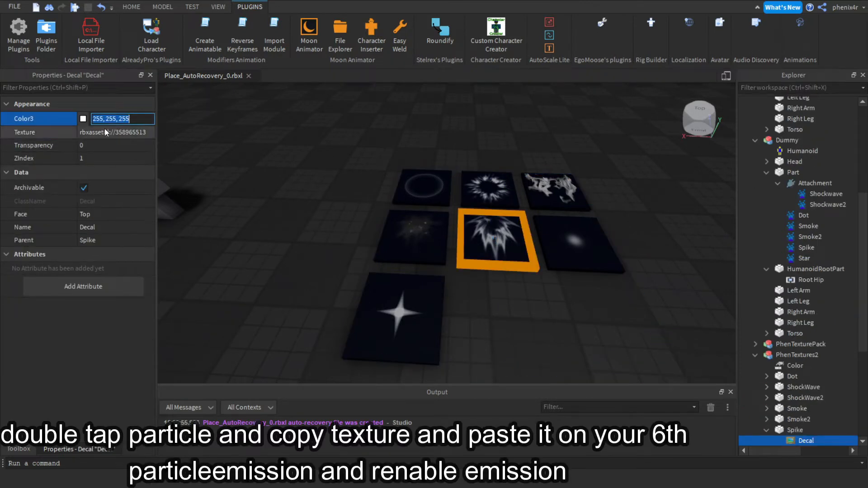
left_click(104, 129)
key("a")
Paste the spike texture into the Spike emitter's Texture and enable its emission.
right_click_drag(388, 237, 388, 237)
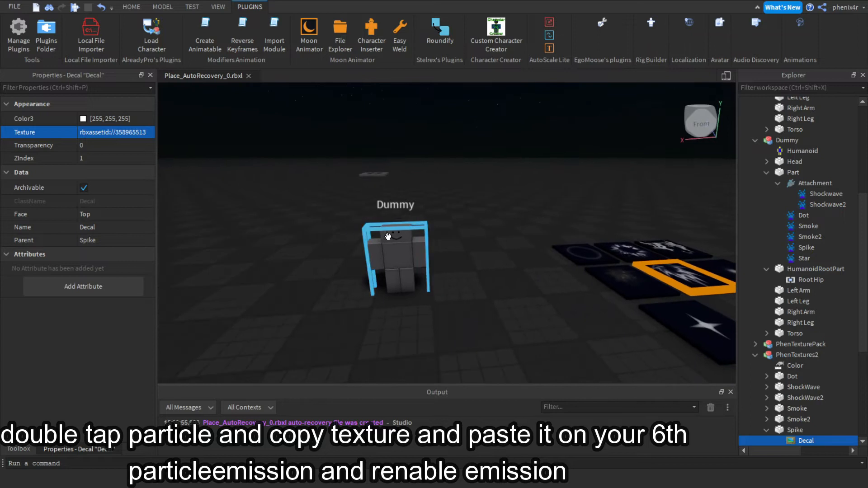
left_click(397, 290)
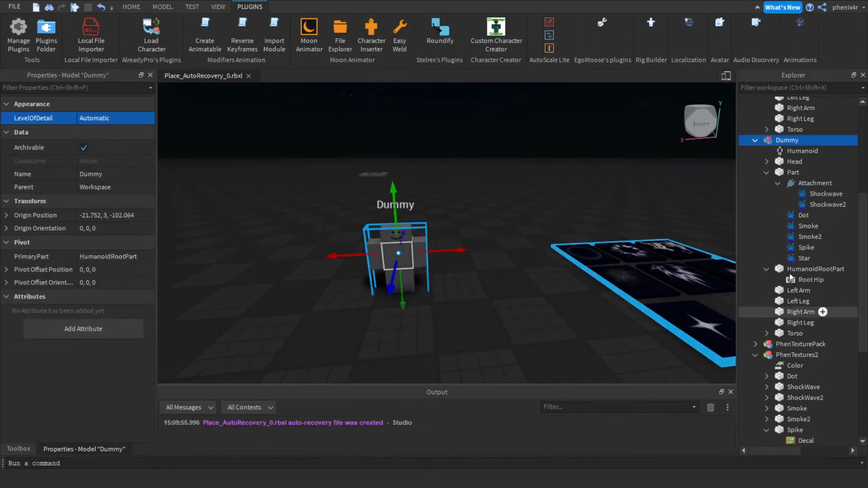
left_click(806, 248)
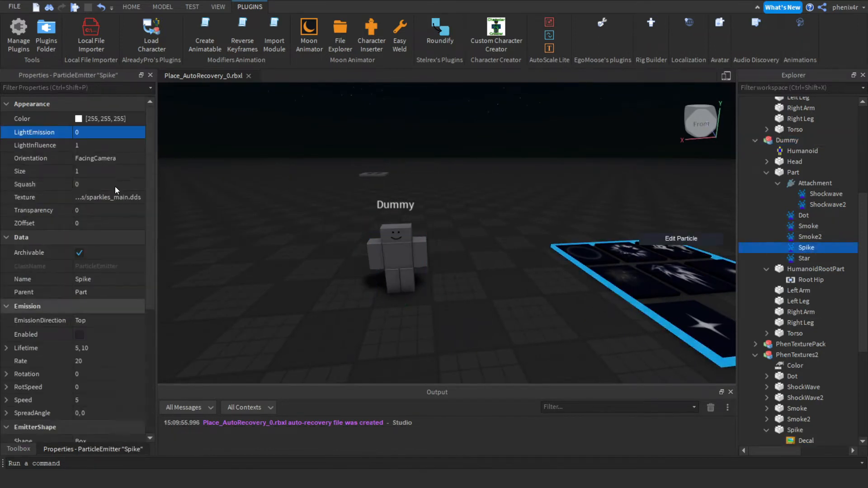
left_click(104, 196)
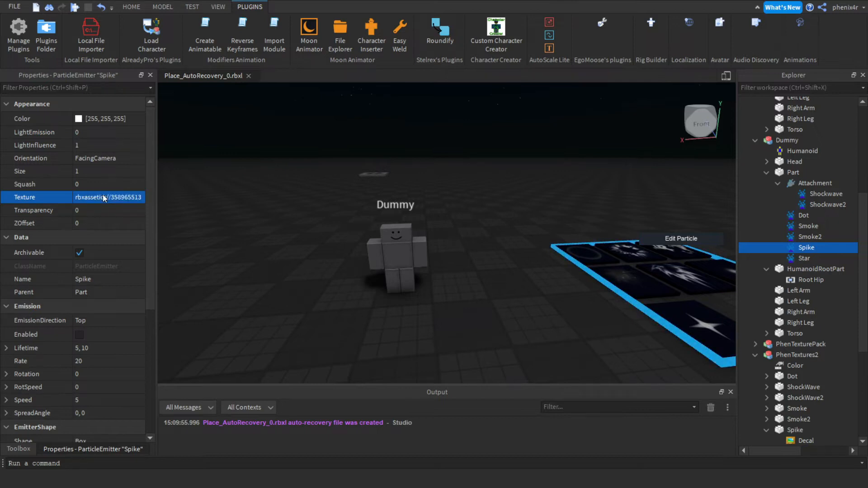
left_click(78, 335)
left_click(79, 336)
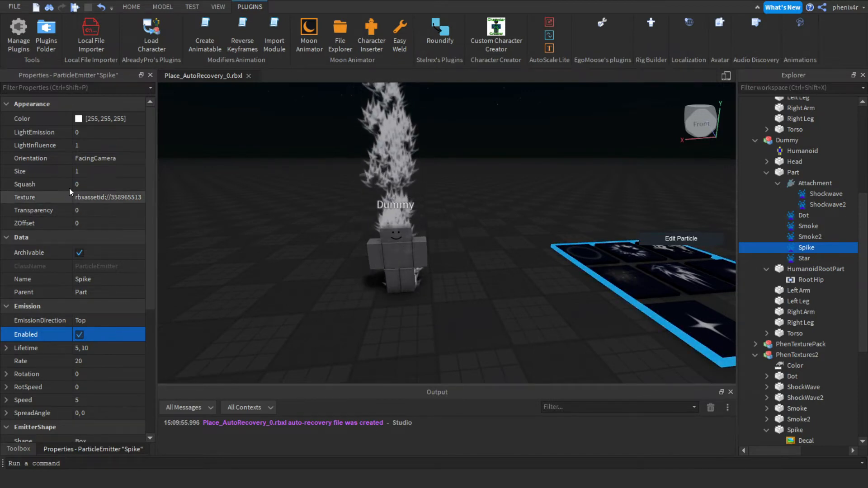
Set the Spike emitter's LightInfluence to 0 and LightEmission to 1.
left_click(107, 148)
type("0")
left_click(107, 148)
type("1")
key("Return")
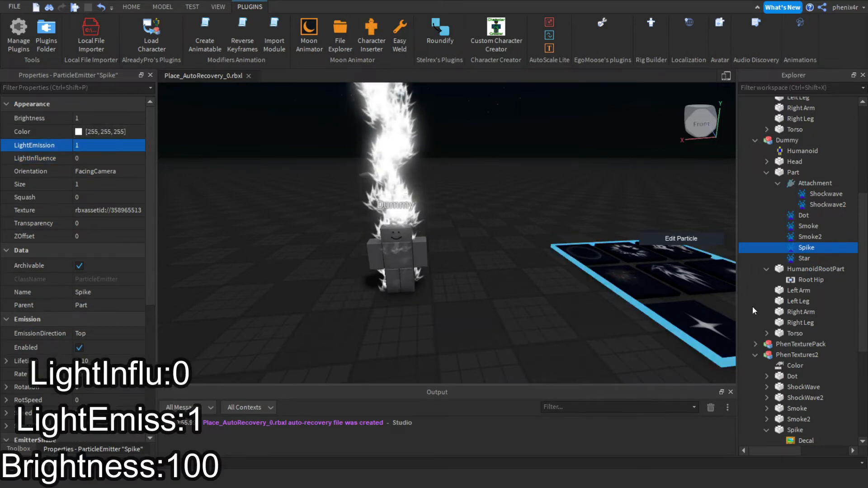
Copy the PhenTextures2 Color value 30, 188, 255 and paste it into the Spike emitter's Color.
scroll(793, 338, "down", 1)
left_click(791, 351)
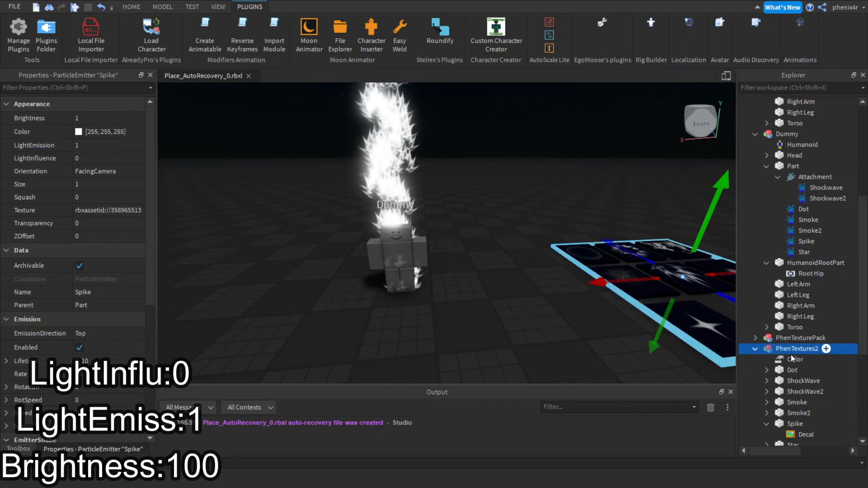
left_click(791, 359)
left_click(100, 173)
key("ctrl+a")
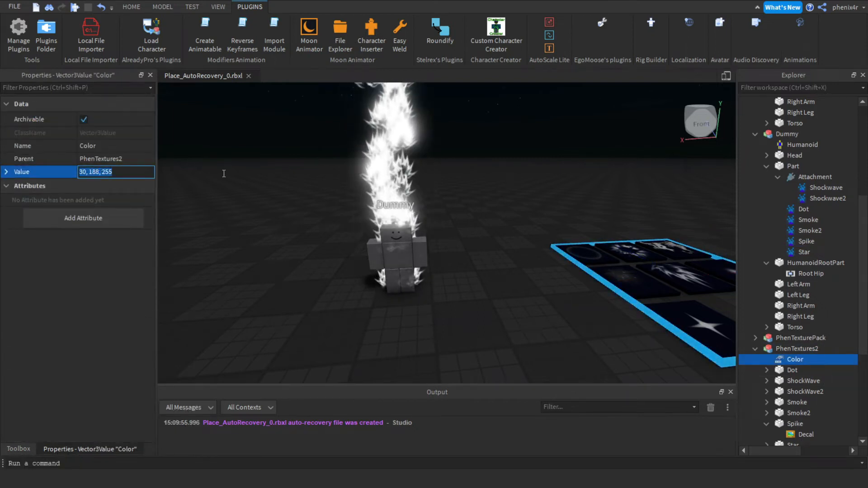
left_click(799, 244)
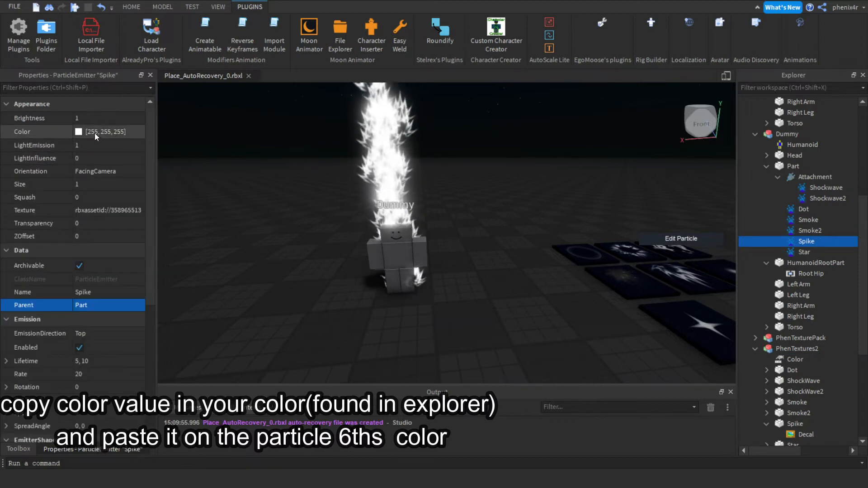
left_click(95, 132)
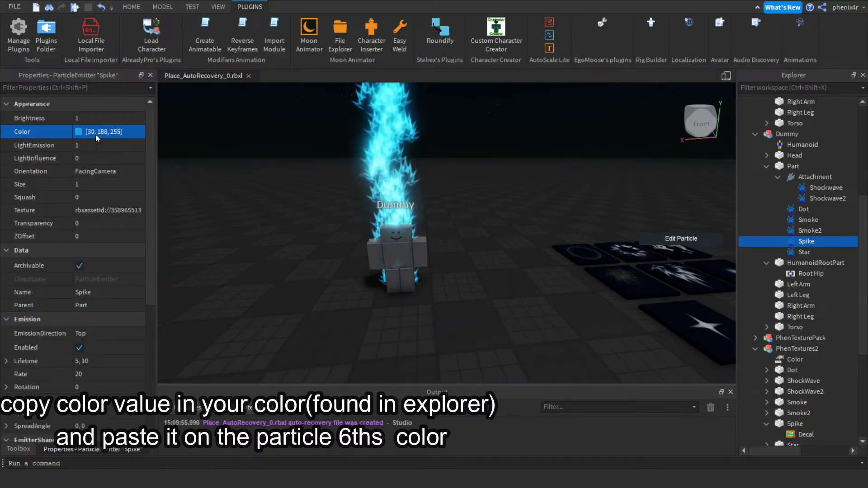
Edit the Spike emitter's Size sequence, raising its starting keypoint.
scroll(95, 261, "down", 2)
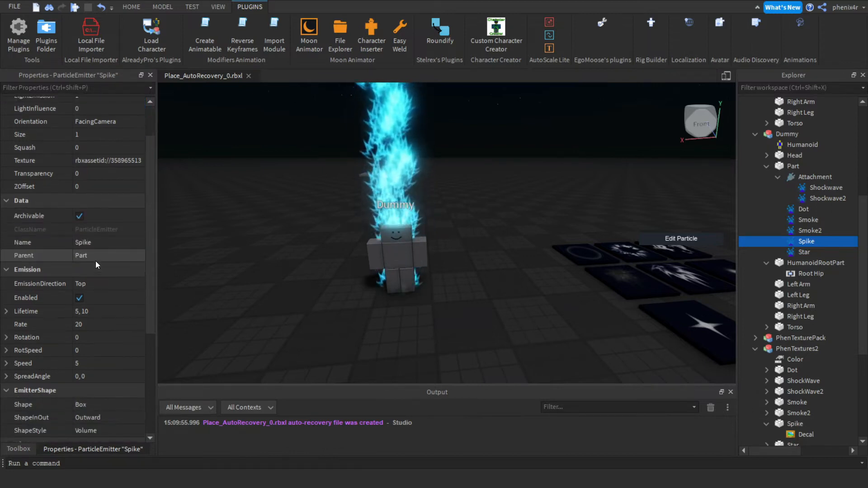
left_click(94, 134)
left_click(134, 135)
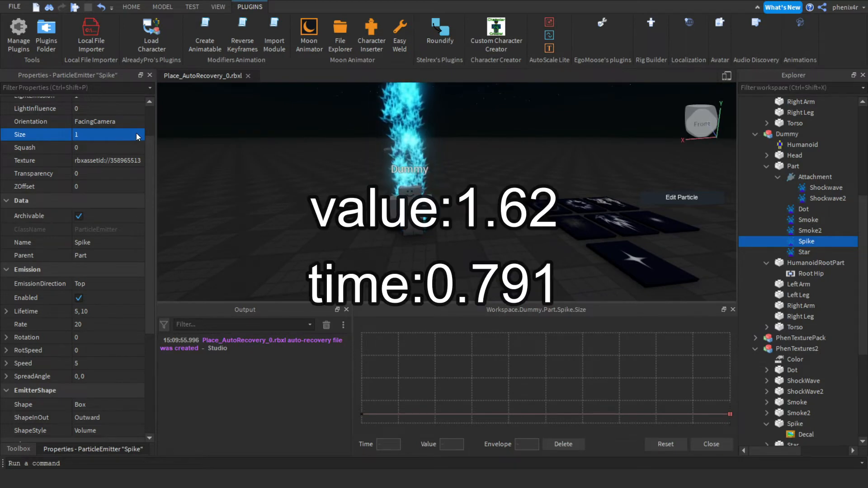
left_click(362, 414)
left_click_drag(363, 414, 362, 390)
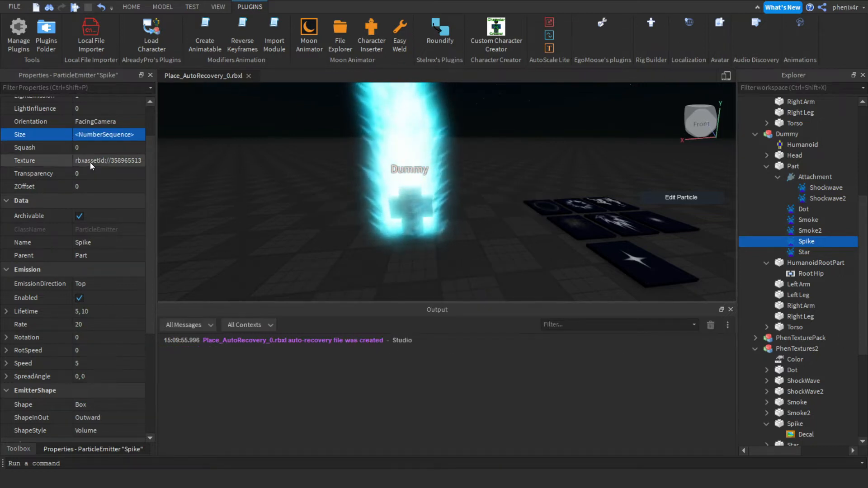
Set the Spike emitter's Orientation to VelocityParallel.
scroll(88, 145, "up", 2)
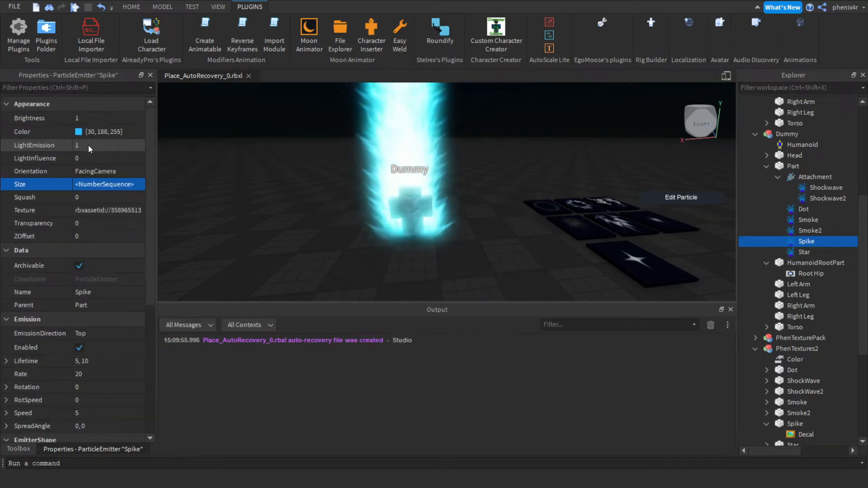
left_click(91, 175)
left_click(96, 199)
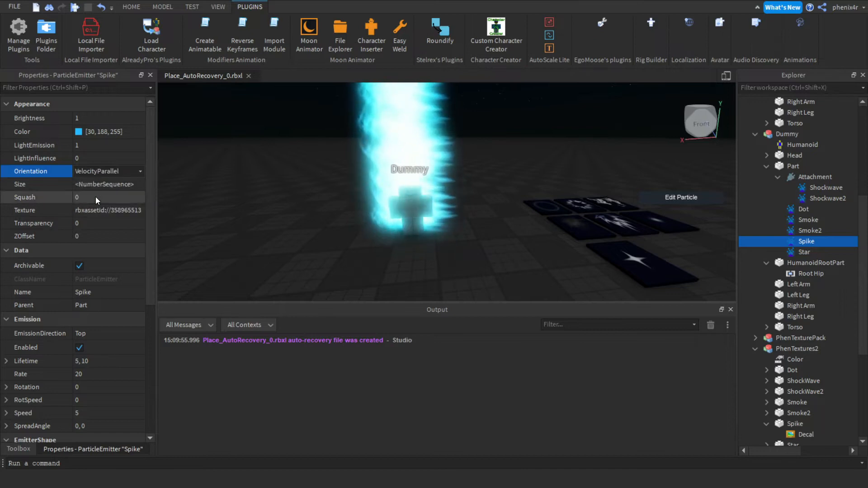
Shape the Spike emitter's Transparency curve: start near 0.86, a keypoint at time 0.716 value 0.825, end at 1.
left_click(104, 223)
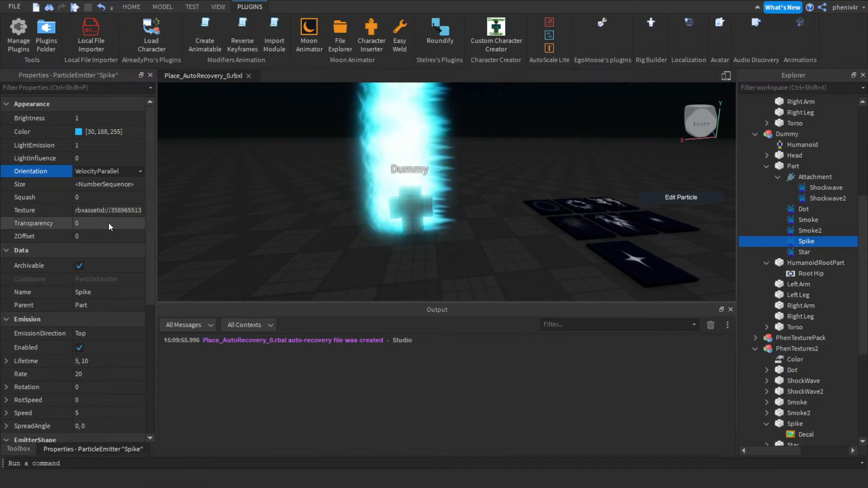
left_click(140, 227)
left_click_drag(363, 420, 362, 345)
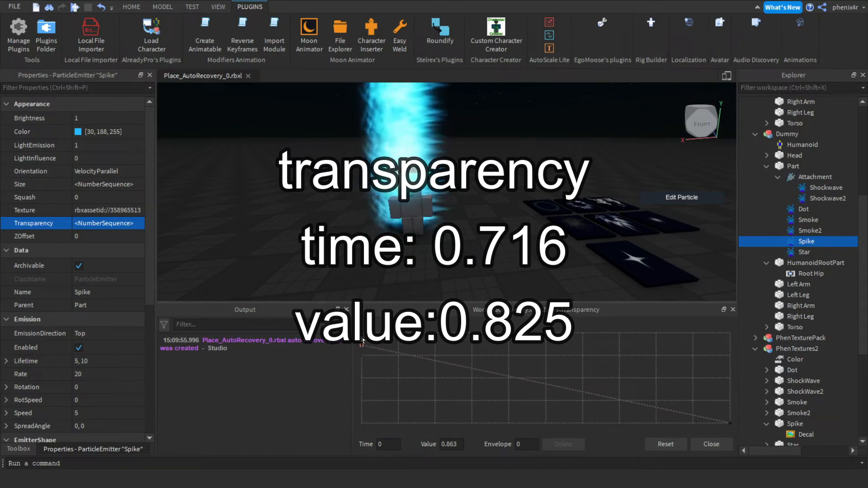
left_click_drag(730, 421, 725, 248)
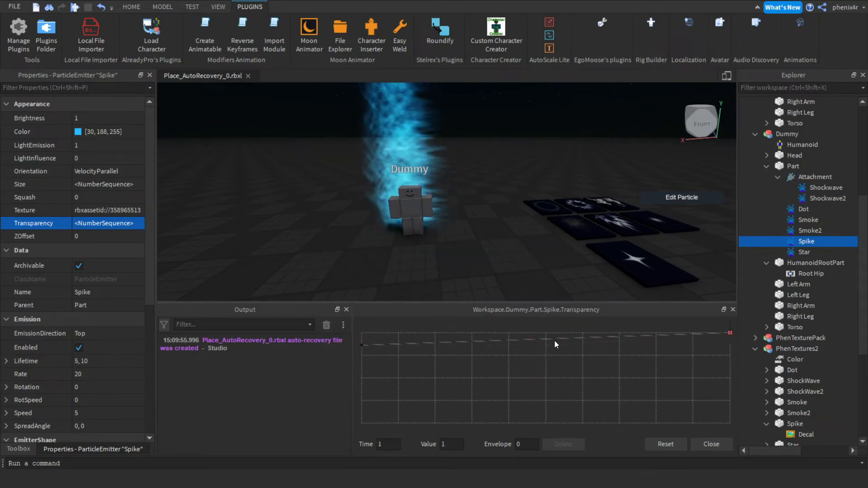
left_click_drag(553, 342, 549, 352)
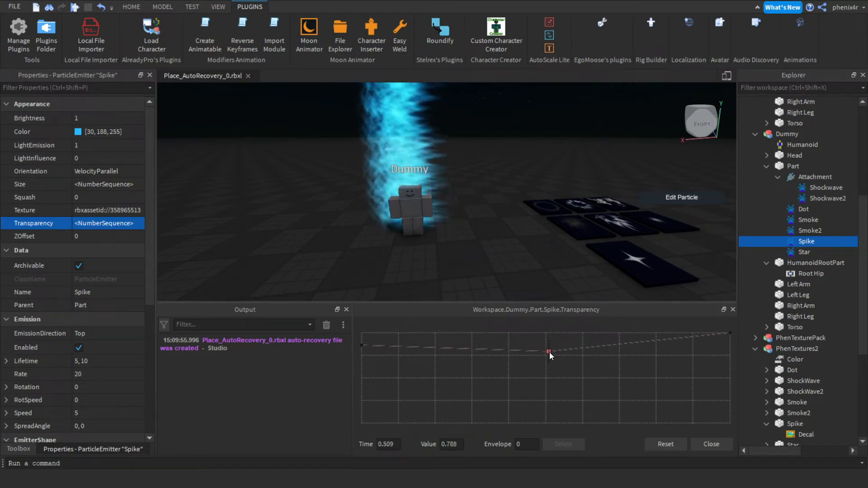
left_click_drag(550, 352, 626, 349)
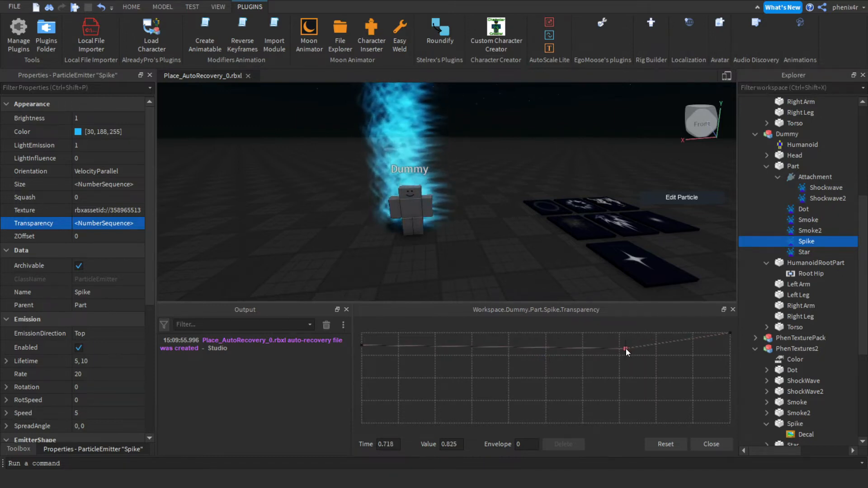
left_click_drag(626, 349, 626, 349)
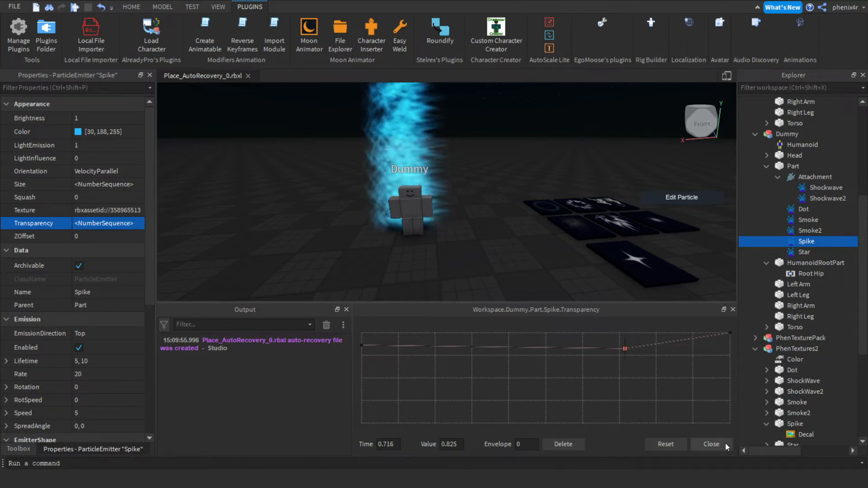
left_click(725, 443)
Set the Spike emitter's Lifetime to 0.9 and Rate to 90.
scroll(82, 356, "down", 2)
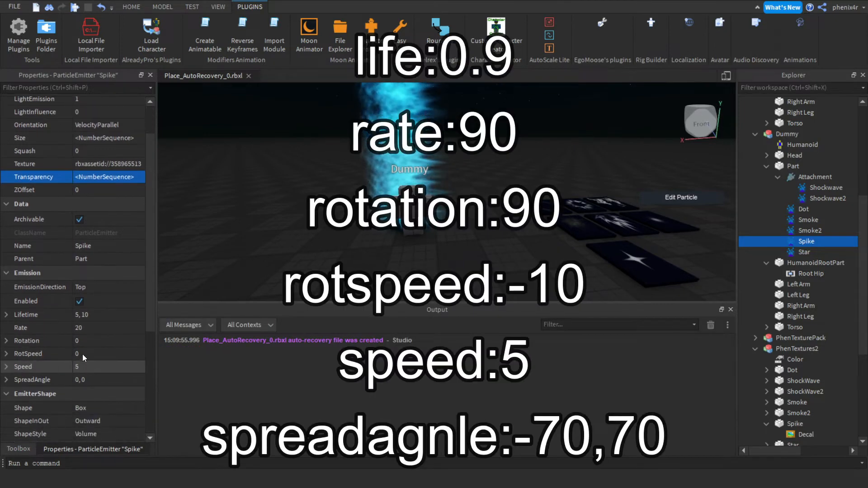
left_click(85, 315)
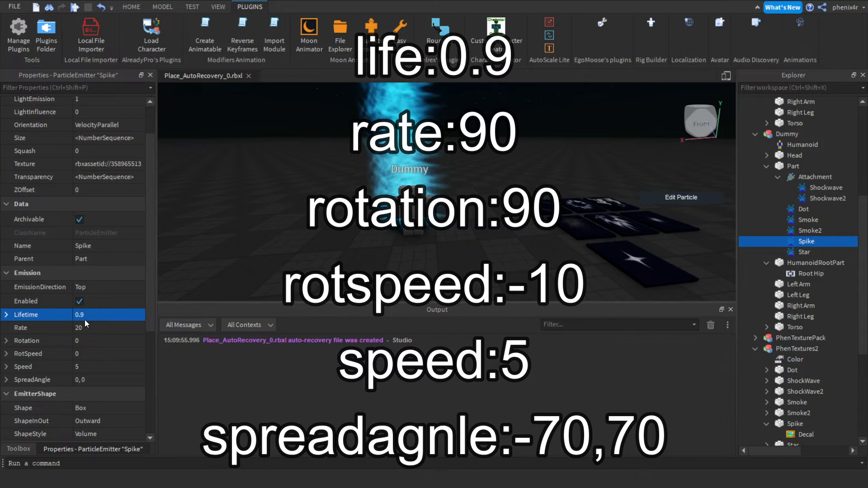
left_click(85, 326)
type("9")
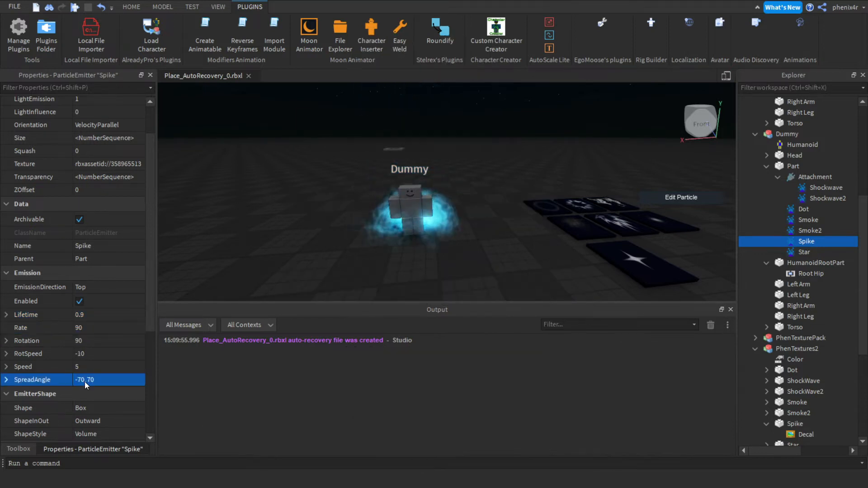
Edit the Spike emitter's Squash sequence so it ends at value 0.675 at time 1.
scroll(85, 381, "down", 2)
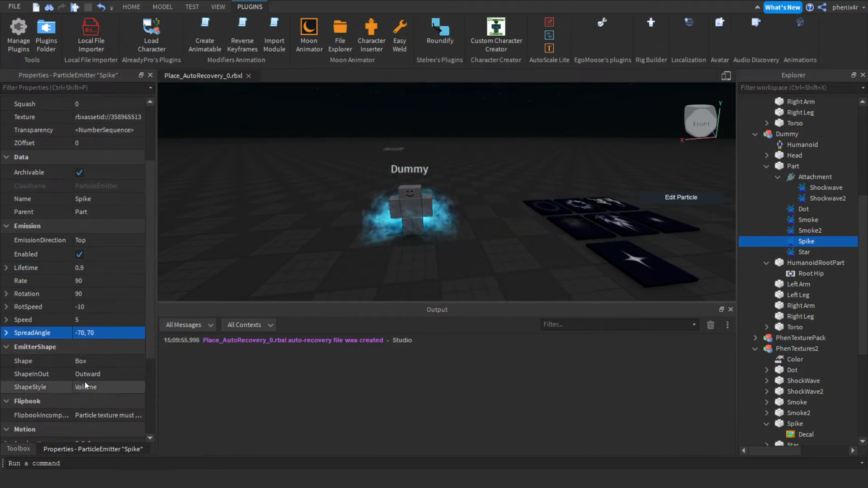
scroll(85, 382, "down", 2)
scroll(43, 369, "down", 2)
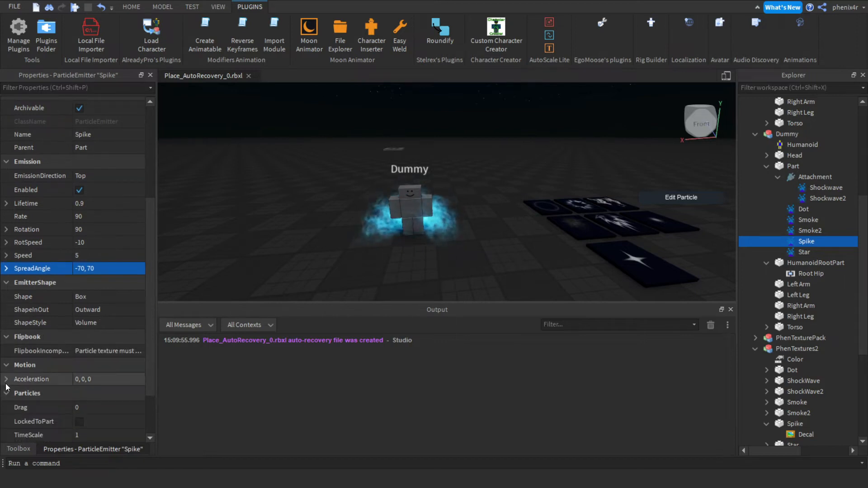
left_click(6, 380)
left_click(101, 405)
type("1")
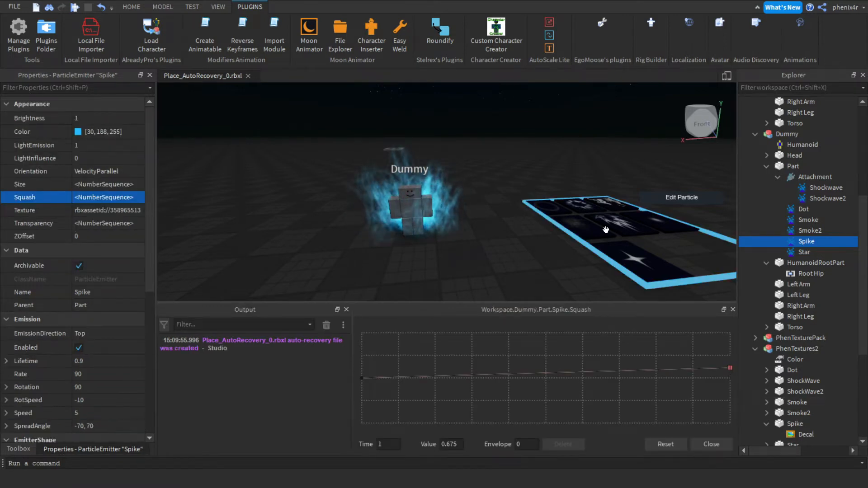
scroll(606, 230, "up", 5)
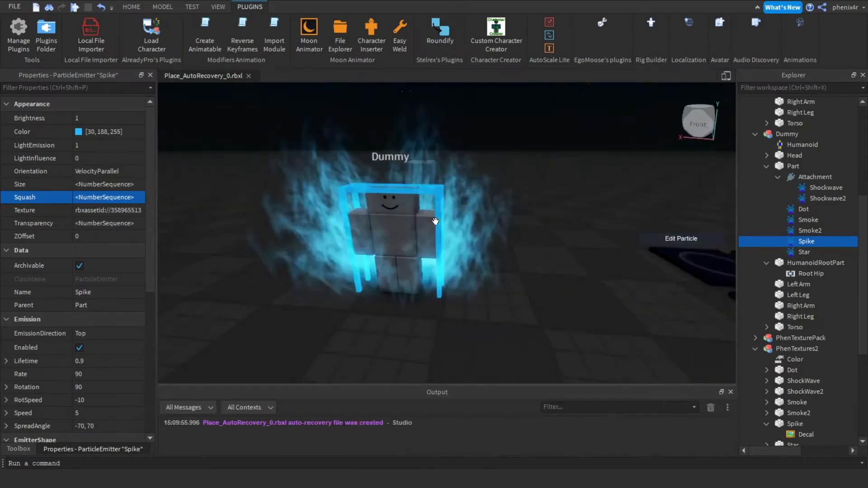
key("w")
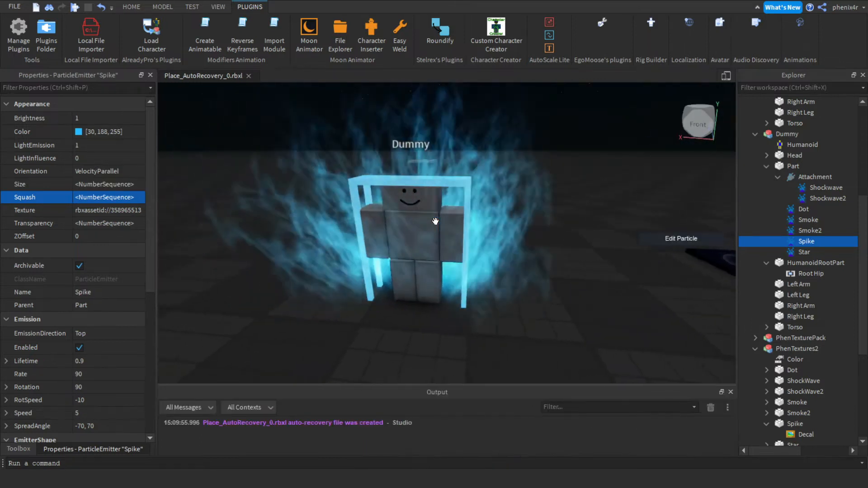
key("a")
key("s")
key("d")
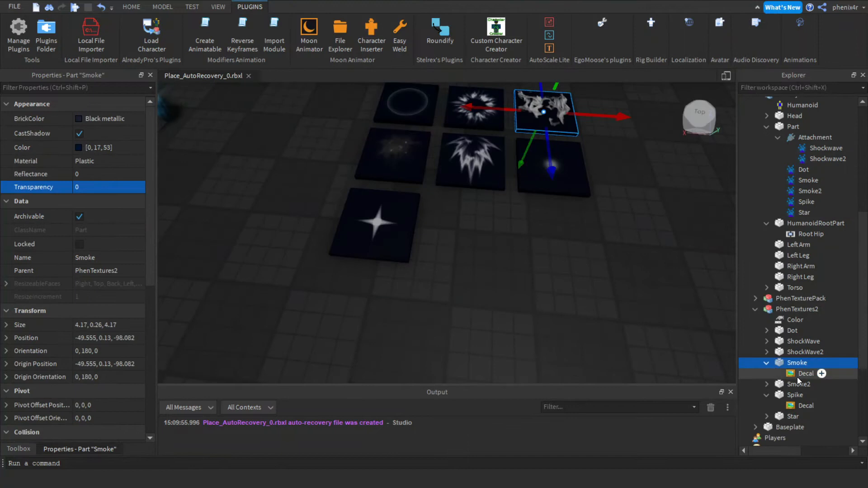
Copy the Texture ID of the smoke decal on the PhenTextures2 board.
left_click(801, 374)
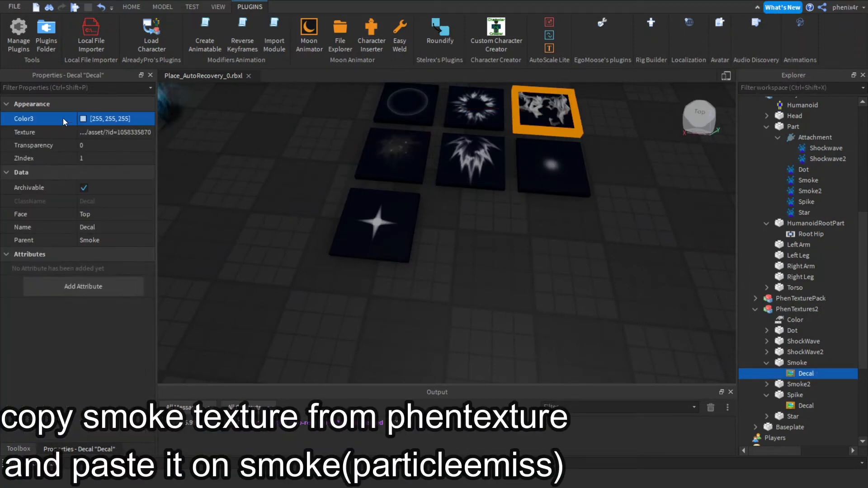
left_click(99, 130)
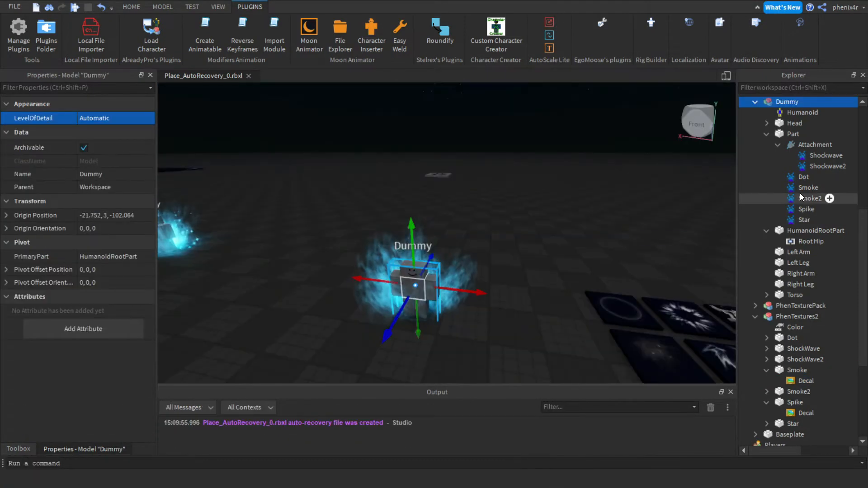
Paste the smoke texture into the Smoke emitter's Texture and enable its emission.
double_click(799, 187)
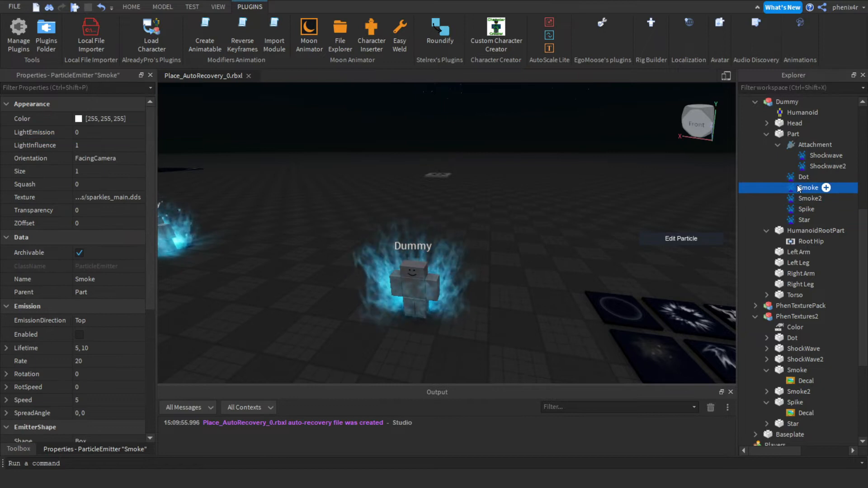
left_click(117, 199)
key("ctrl+v")
key("Return")
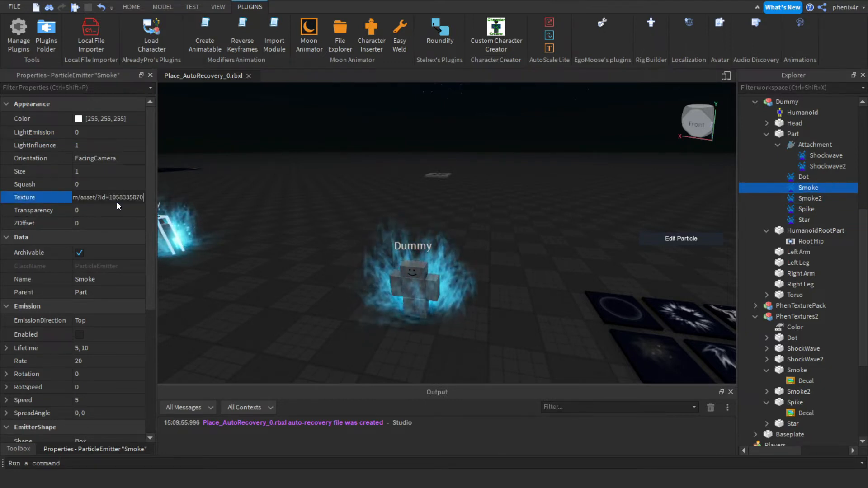
right_click_drag(372, 200, 372, 201)
key("q")
left_click(80, 336)
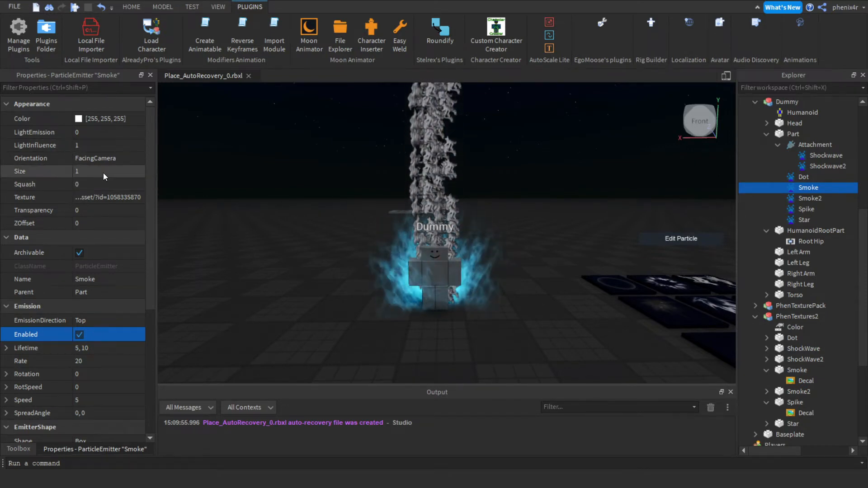
Set the Smoke emitter's LightInfluence to 0 and LightEmission to 1.
left_click(89, 146)
type("0")
left_click(88, 146)
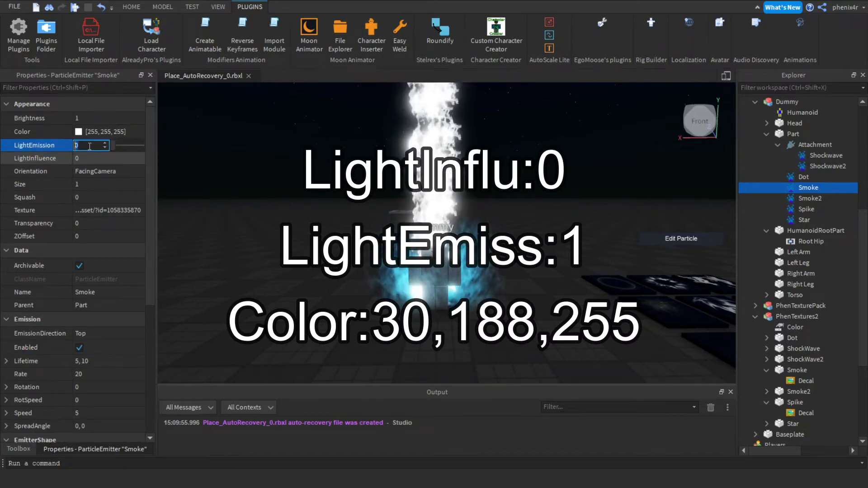
type("1")
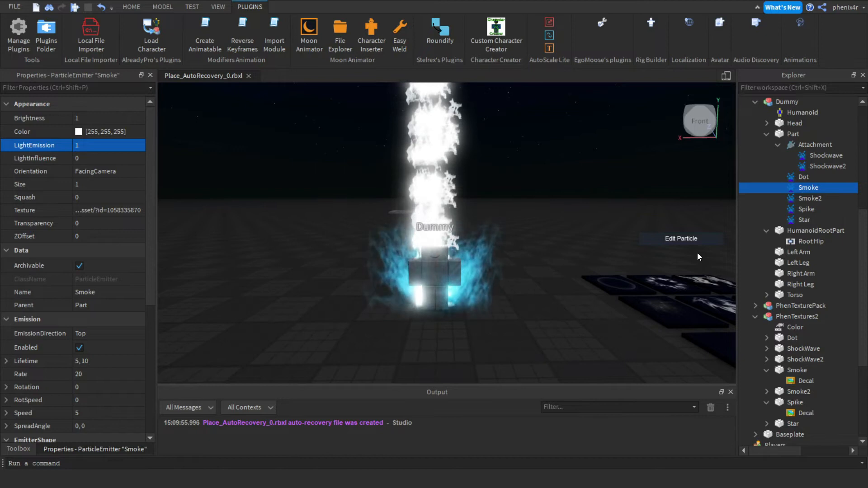
Copy the Spike emitter's Color and apply it to the Smoke emitter as [30, 188, 255].
left_click(800, 208)
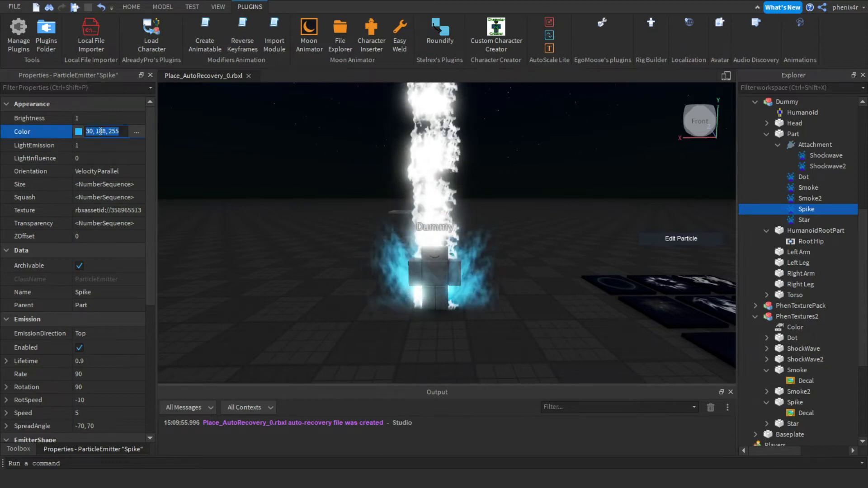
left_click(808, 200)
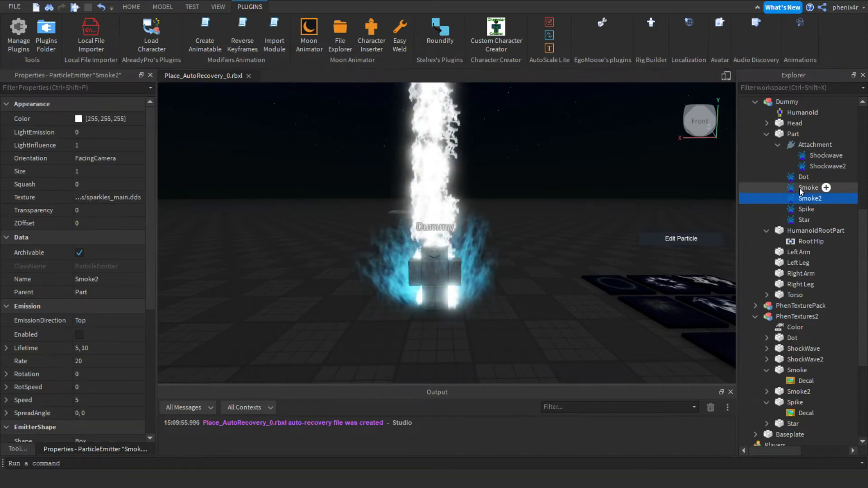
left_click(799, 189)
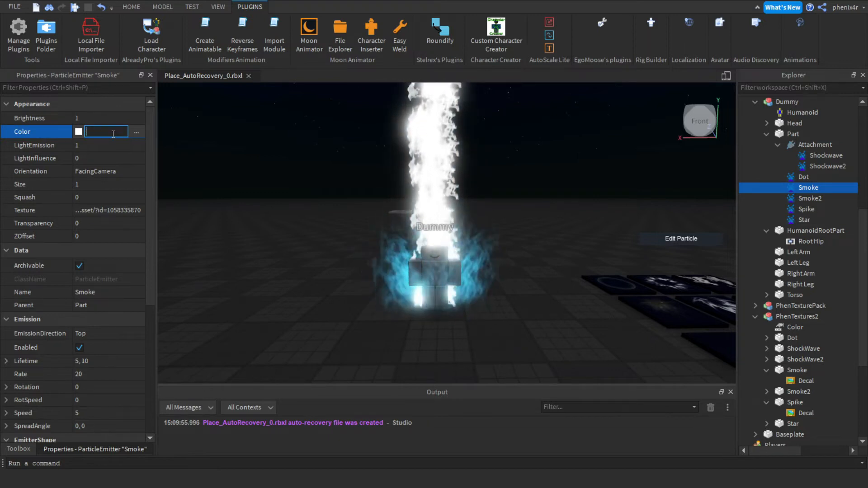
left_click(830, 209)
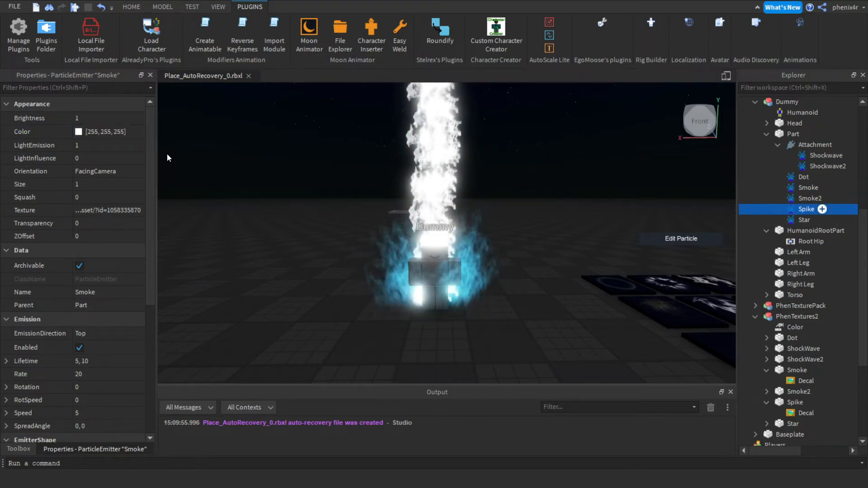
left_click(91, 132)
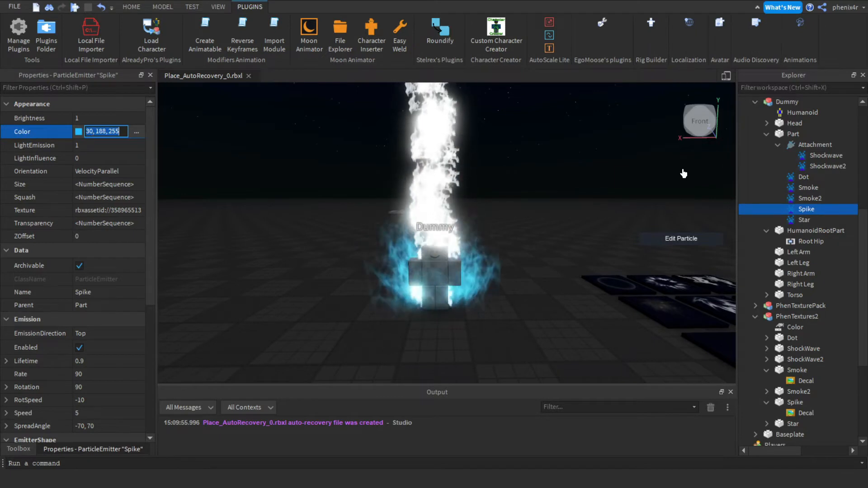
left_click(774, 188)
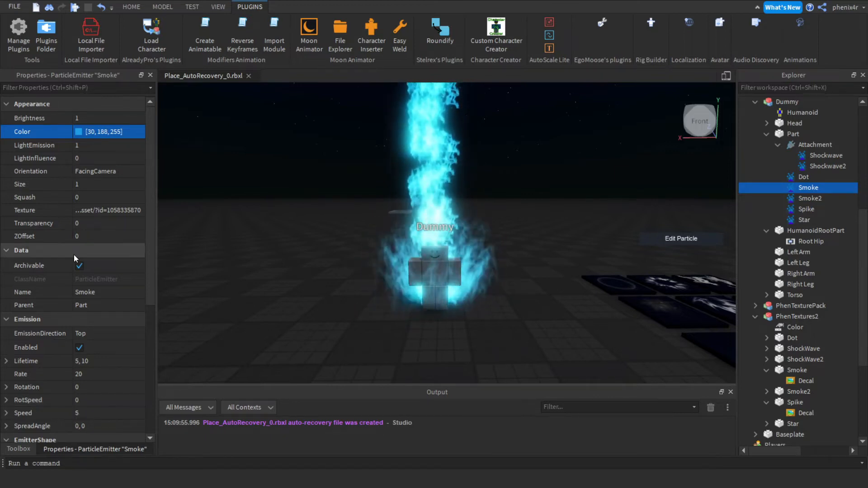
Edit the Smoke emitter's Size sequence to start at about 3.19 and fall to 0 at time 1.
left_click(140, 183)
left_click(140, 183)
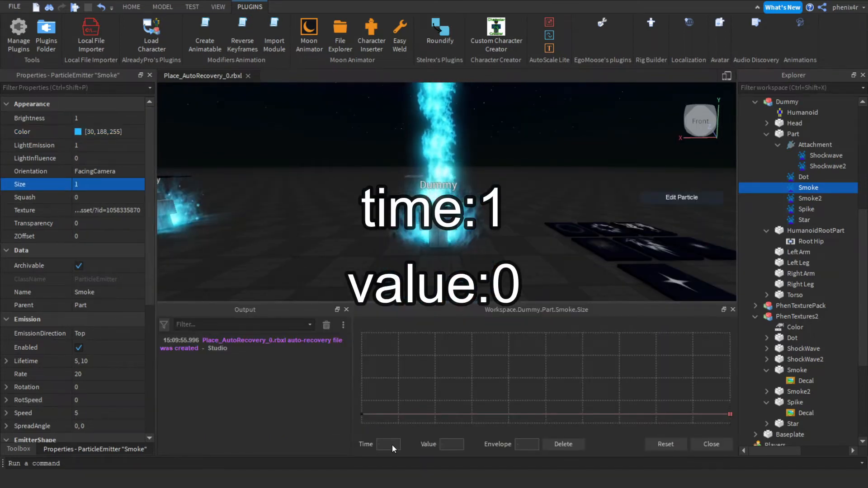
left_click_drag(361, 414, 359, 394)
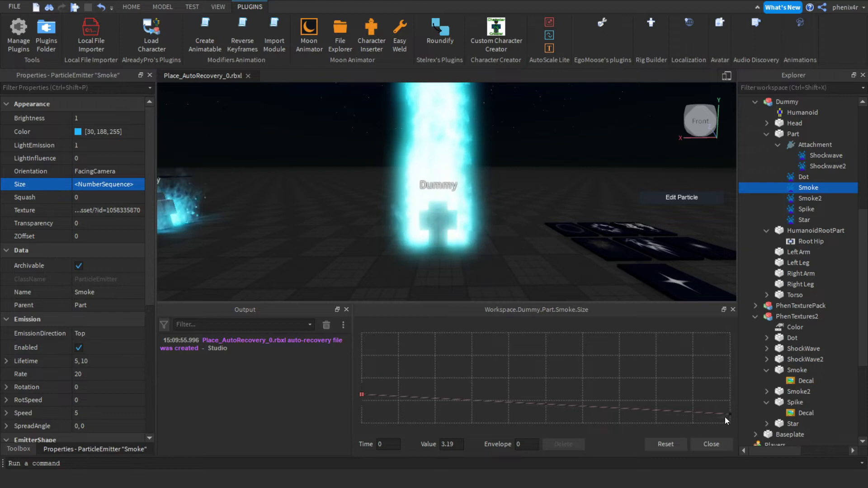
left_click_drag(729, 415, 732, 485)
left_click(710, 445)
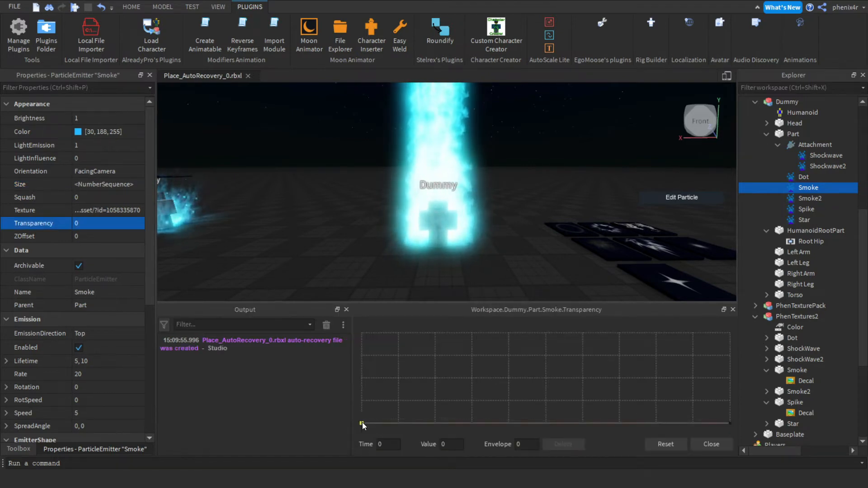
Edit the Smoke emitter's Transparency sequence: start 0.85, end 1, with a point at time 0.627, value 0.881.
left_click_drag(362, 423, 362, 346)
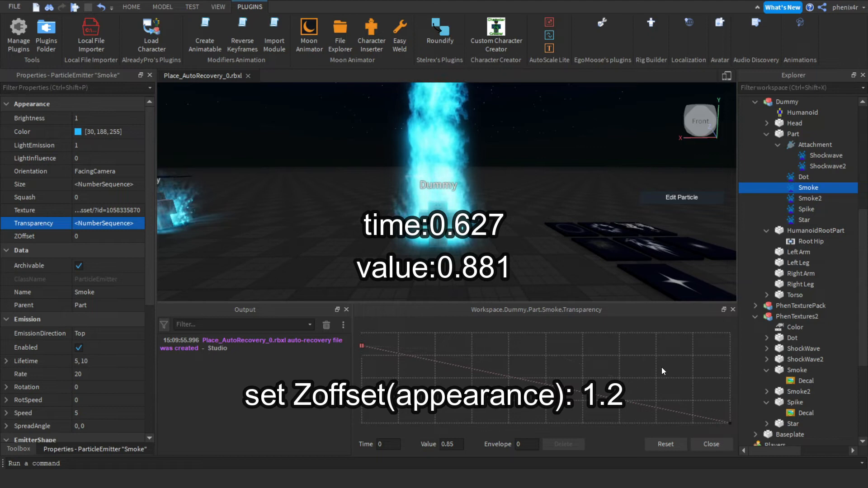
left_click_drag(730, 423, 726, 332)
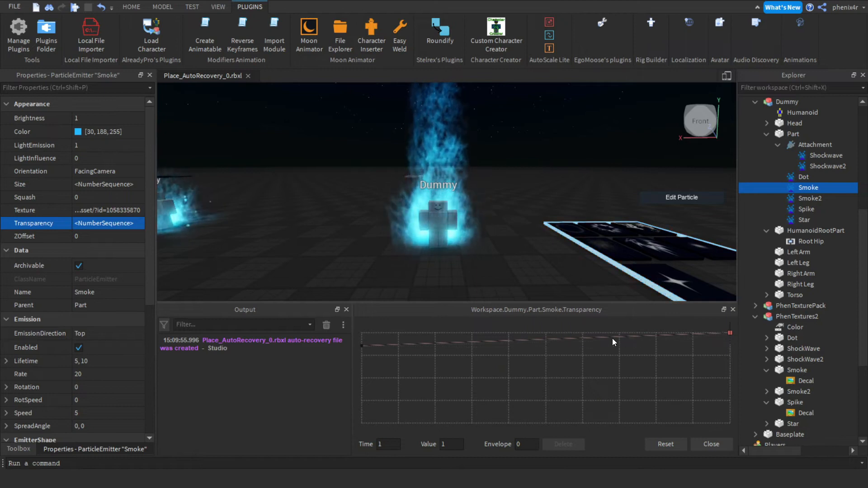
left_click(593, 341)
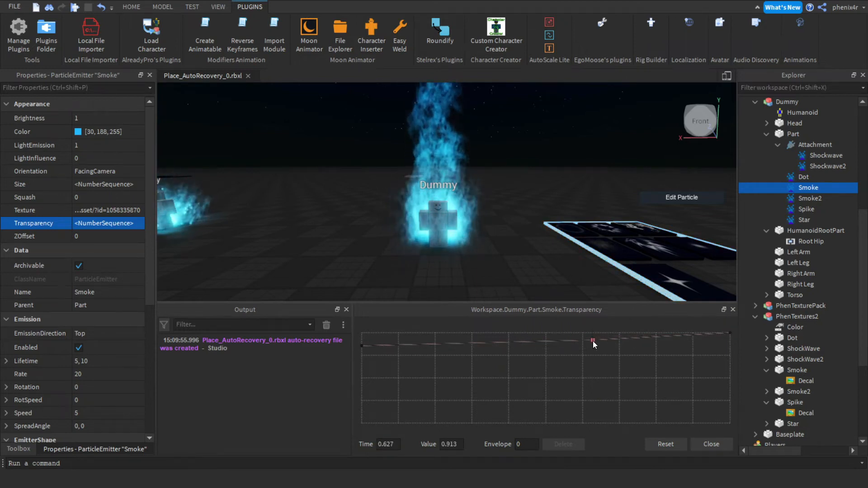
left_click_drag(593, 341, 593, 344)
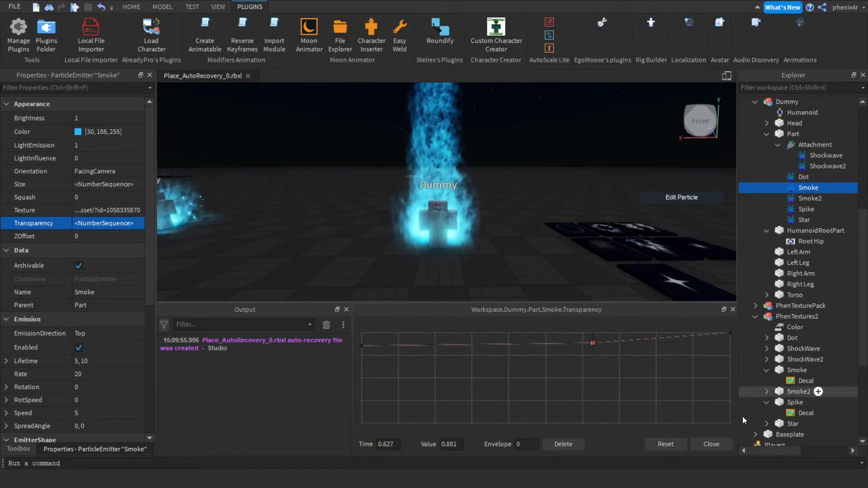
left_click(711, 444)
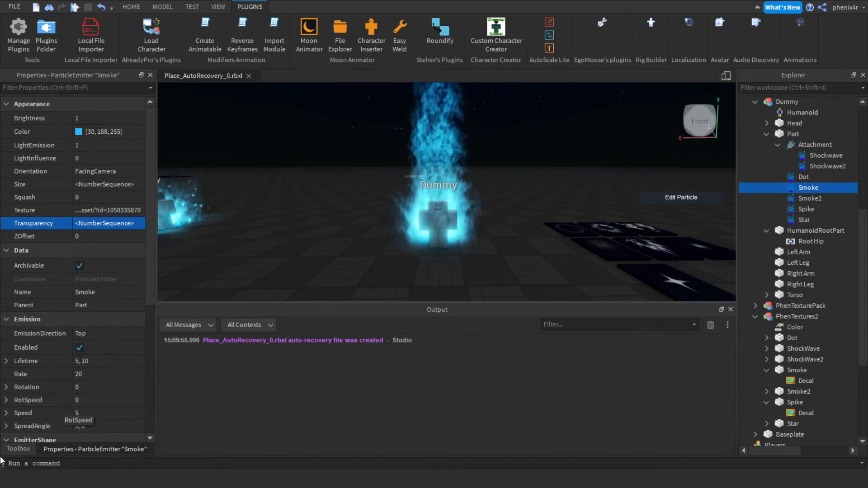
Set the Smoke emitter's ZOffset to 1.2.
left_click(108, 236)
type("1.2")
key("Return")
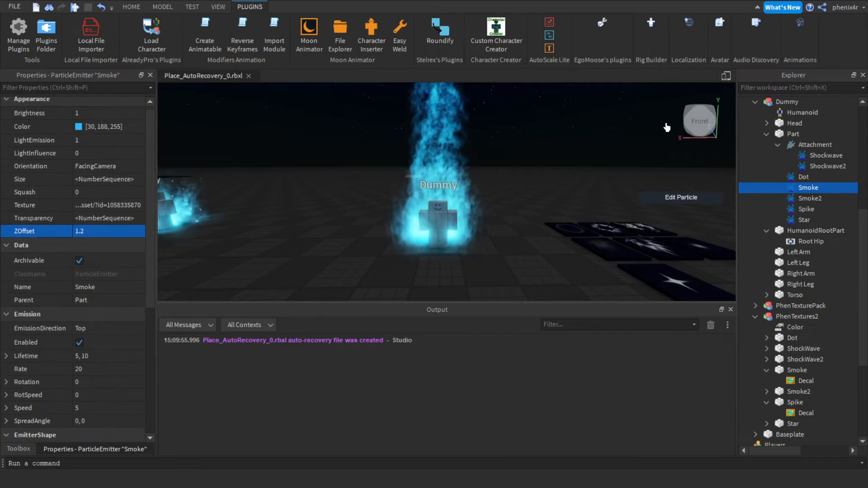
Select the Spike emitter and set its ZOffset to 1.2.
left_click(788, 211)
left_click(111, 233)
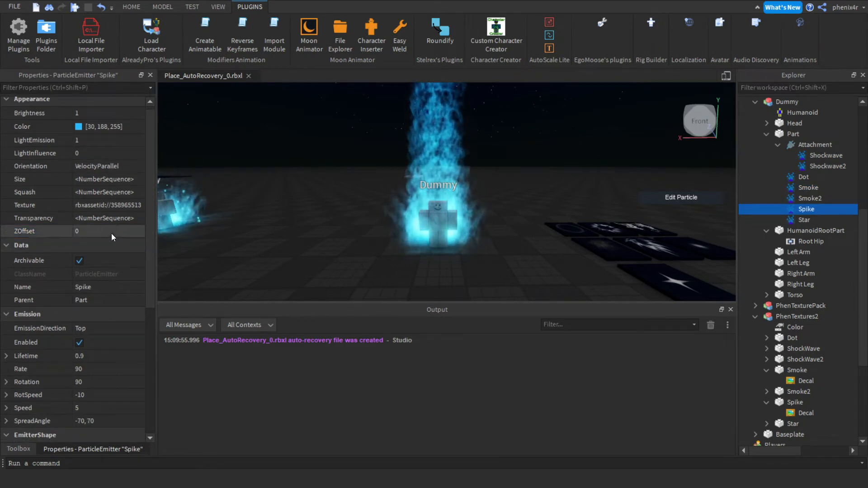
type("1.2")
key("Return")
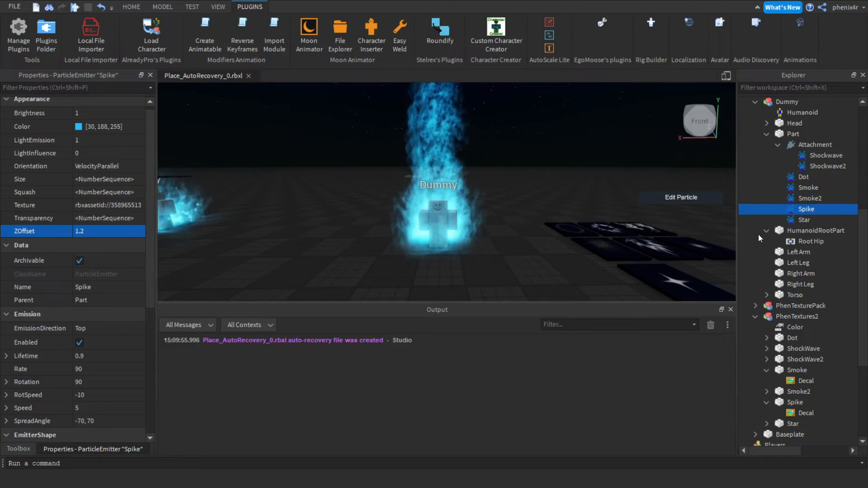
Set the Smoke emitter's Lifetime to 1 and Rate to 45.
left_click(796, 188)
scroll(121, 333, "down", 3)
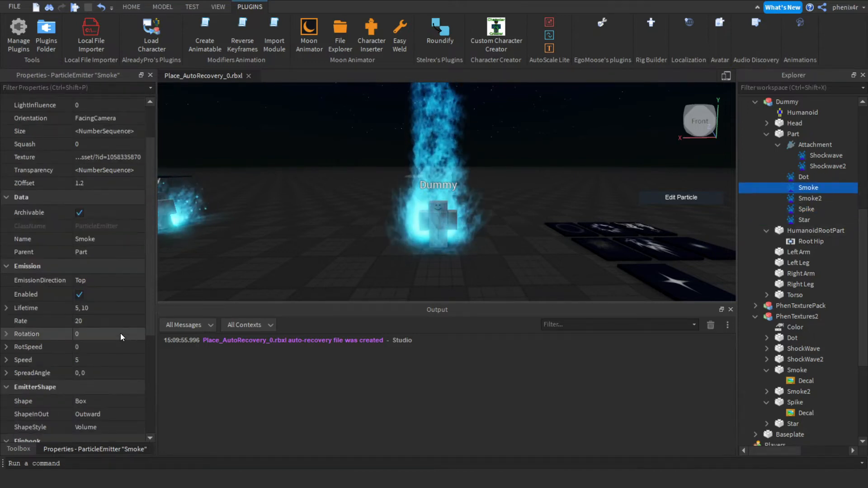
left_click(83, 302)
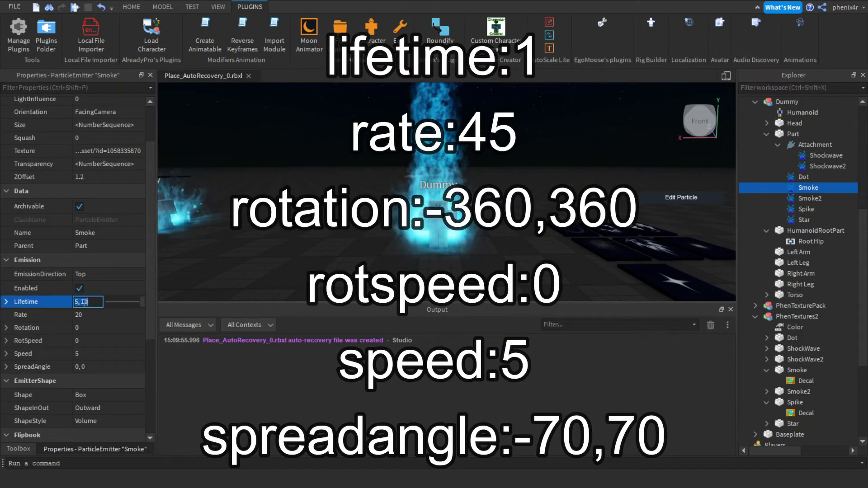
type("1")
key("Return")
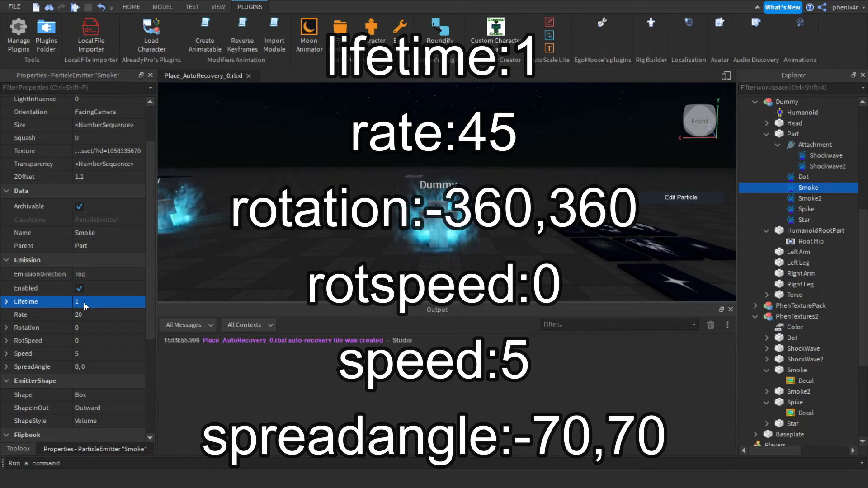
left_click(92, 315)
type("45")
key("Return")
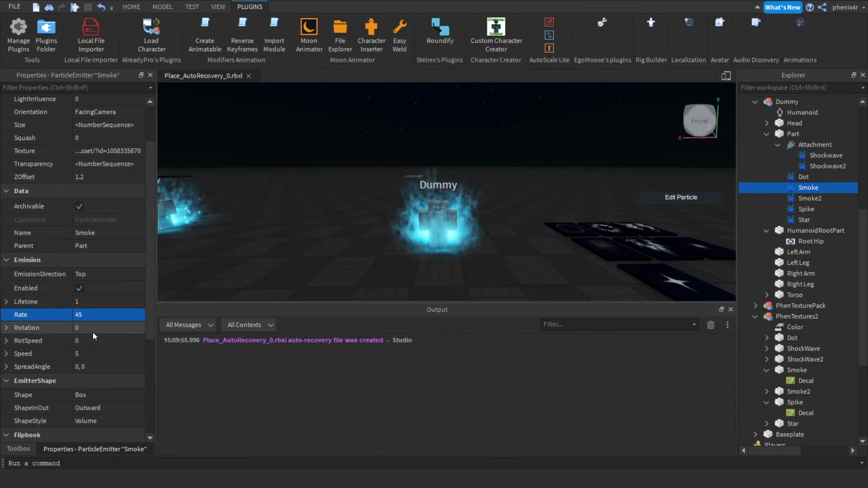
Set the Smoke emitter's Rotation to -360, 360 and SpreadAngle to -70, 70.
left_click(93, 332)
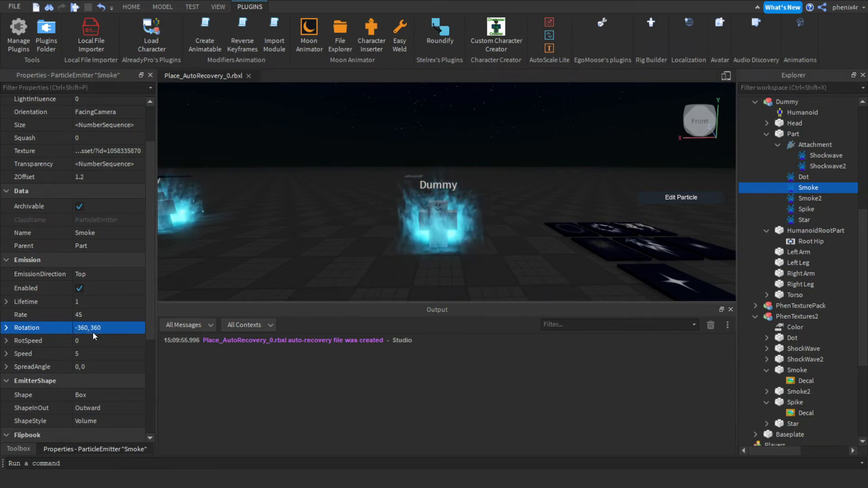
left_click(93, 368)
type("-70,70")
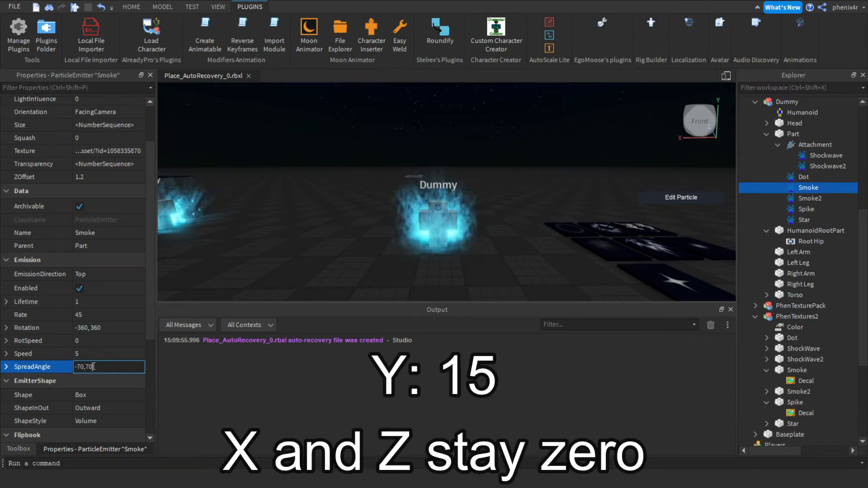
key("Return")
Set the Smoke emitter's Acceleration Y to 15, keeping X and Z at 0.
scroll(93, 338, "down", 2)
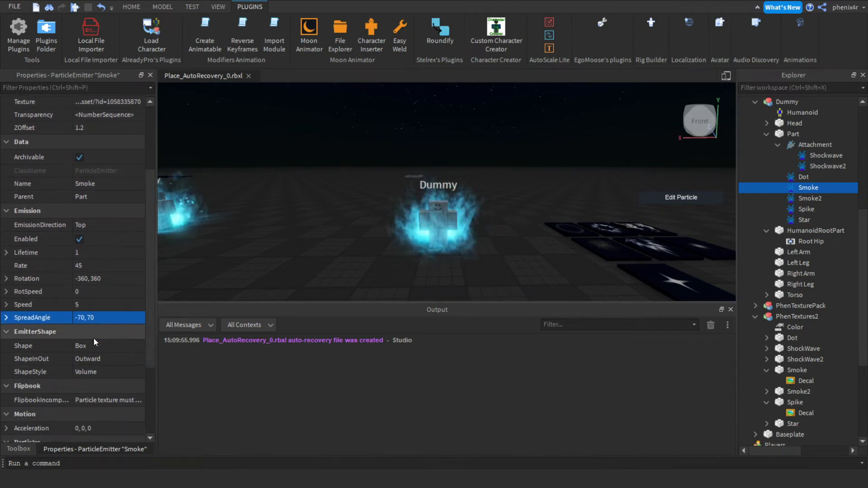
scroll(94, 338, "down", 4)
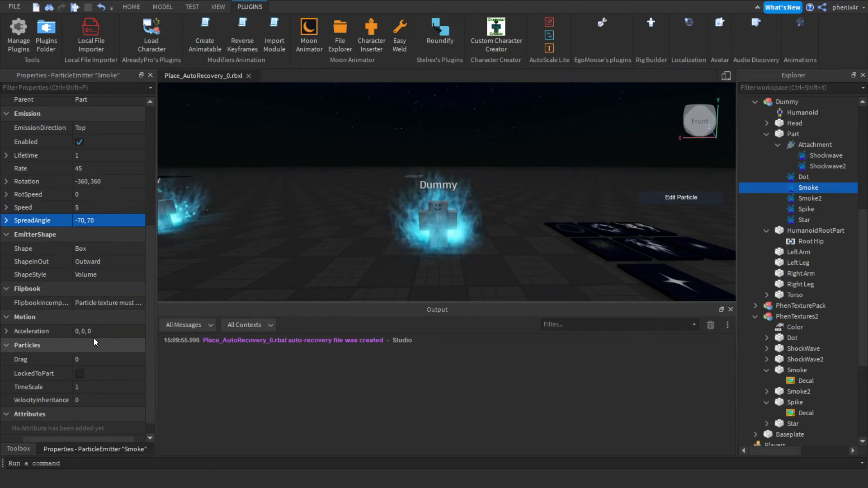
left_click(8, 333)
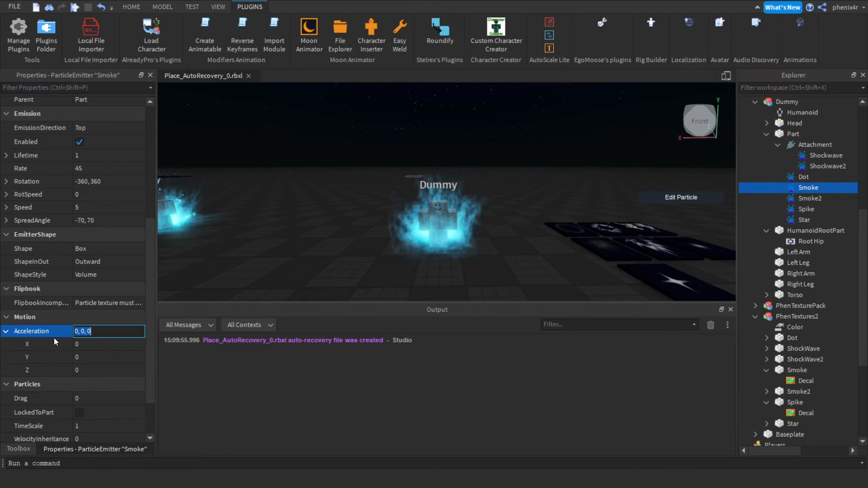
left_click(87, 357)
type("15")
key("Return")
Delete the existing Smoke2 emitter from the dummy's Part.
right_click_drag(429, 180, 428, 181)
key("q")
key("e")
scroll(429, 181, "up", 3)
scroll(429, 180, "down", 3)
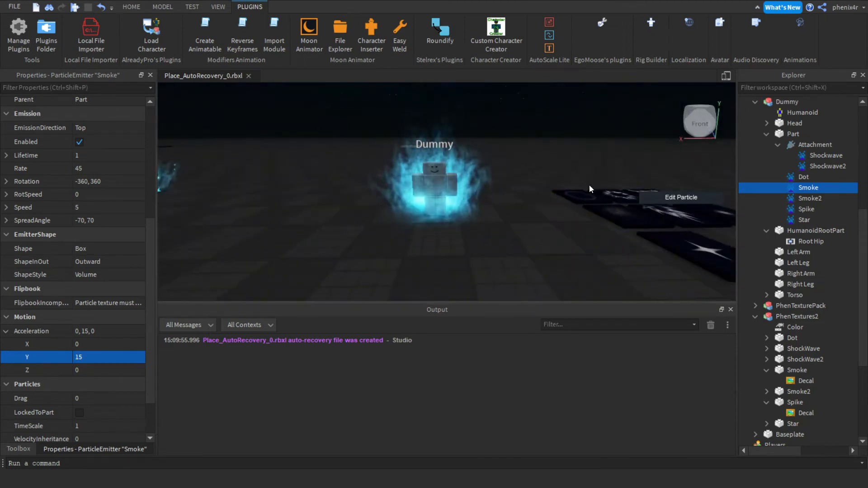
scroll(595, 228, "down", 3)
right_click_drag(595, 228, 595, 229)
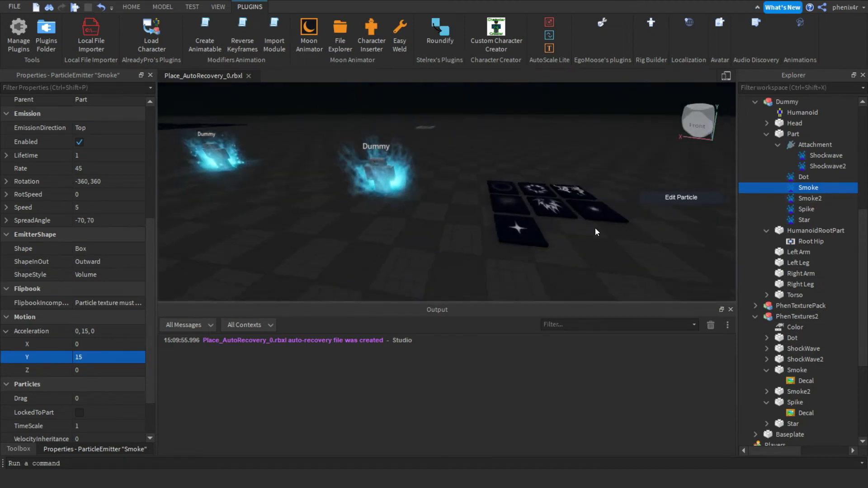
left_click(802, 199)
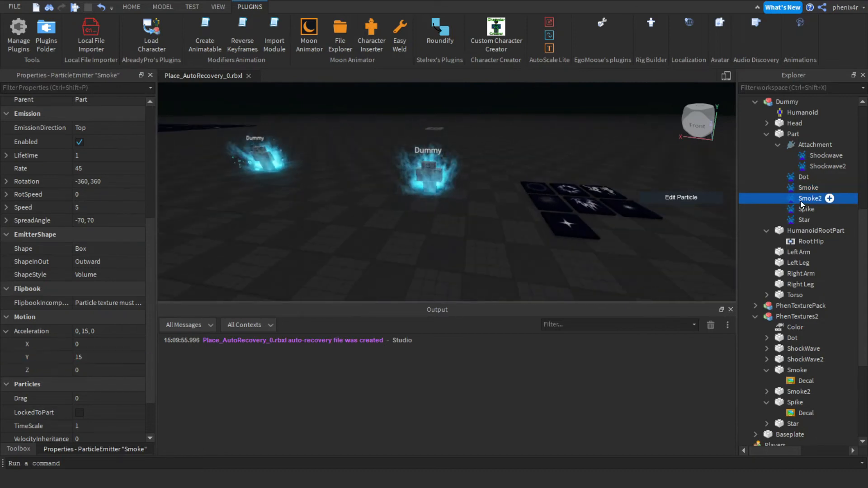
key("Delete")
Duplicate the Smoke emitter and rename the copy Smoke2.
left_click(800, 195)
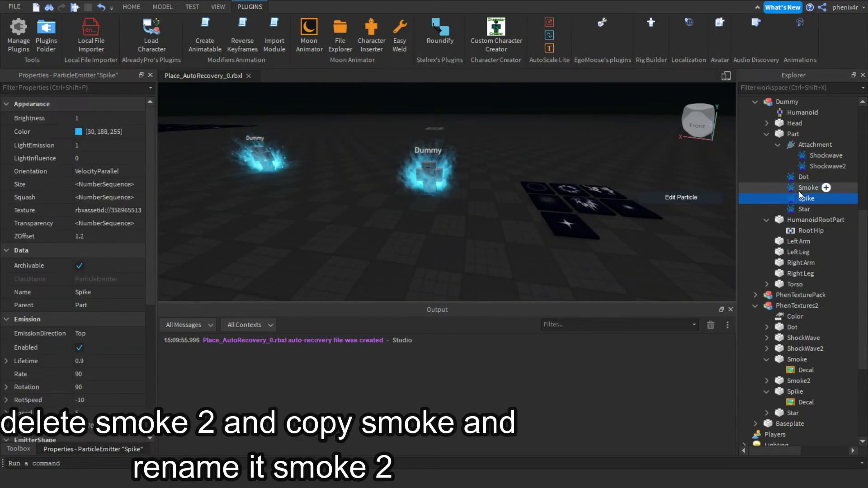
left_click(799, 191)
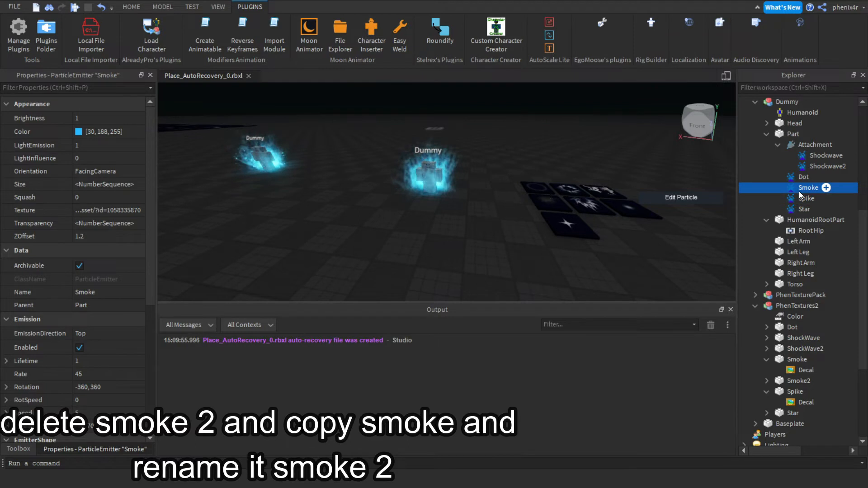
key("ctrl+d")
left_click(807, 199)
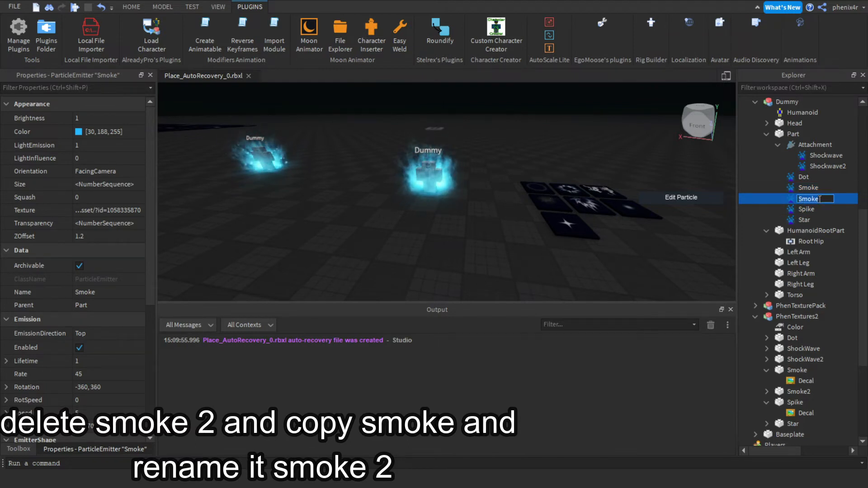
type("2")
key("Return")
Copy the texture ID from the Smoke2 decal in the PhenTextures2 model.
right_click_drag(629, 170, 631, 169)
key("w")
right_click_drag(468, 186, 468, 186)
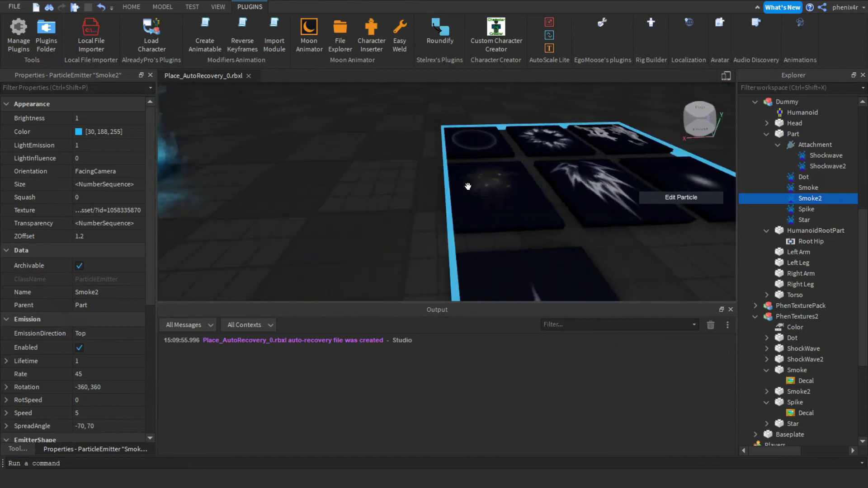
left_click(496, 190)
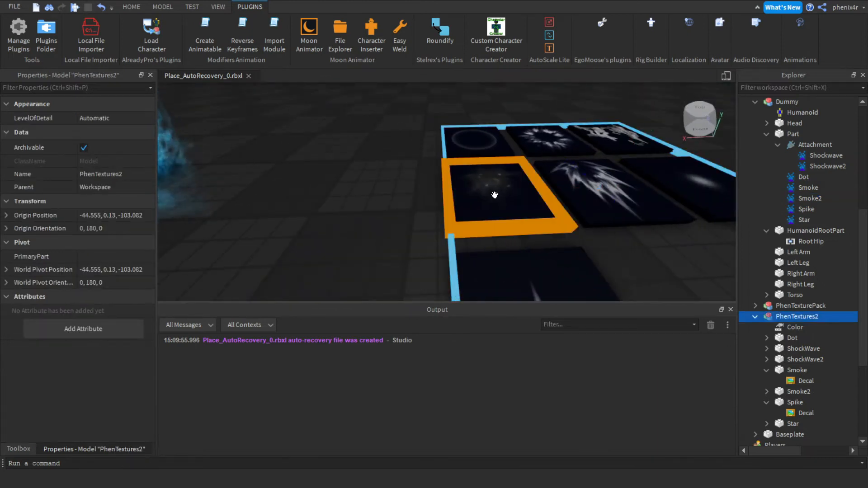
left_click(494, 195)
left_click(104, 133)
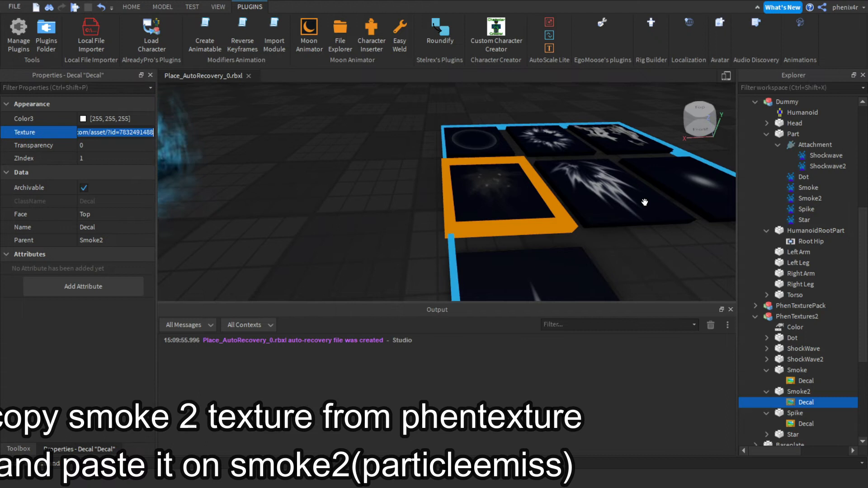
Paste the copied texture into the Smoke2 emitter's Texture property and inspect the aura.
left_click(801, 197)
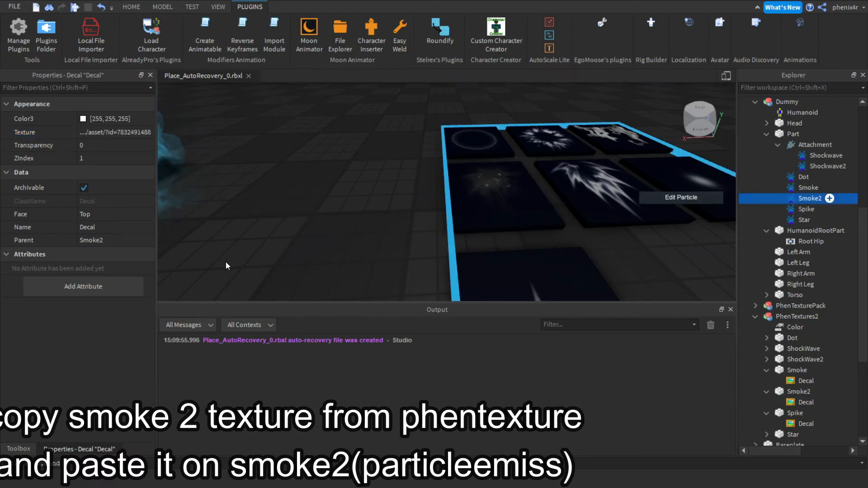
left_click(113, 210)
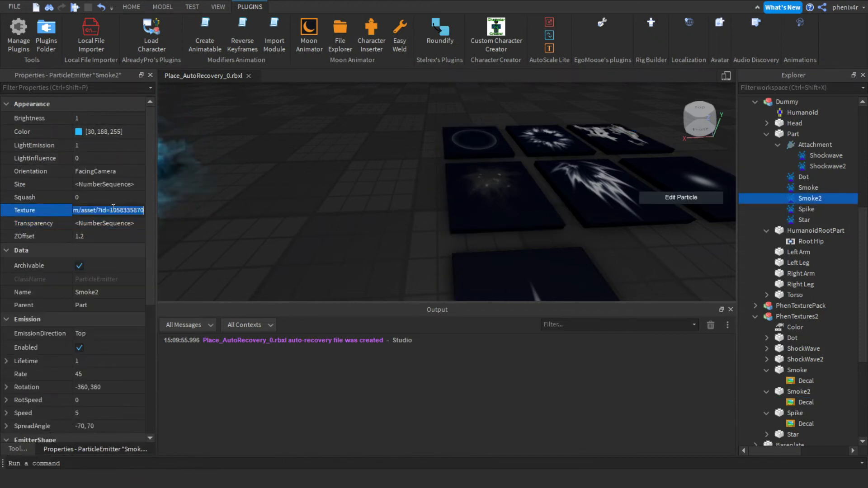
right_click_drag(428, 186, 429, 190)
key("s")
key("d")
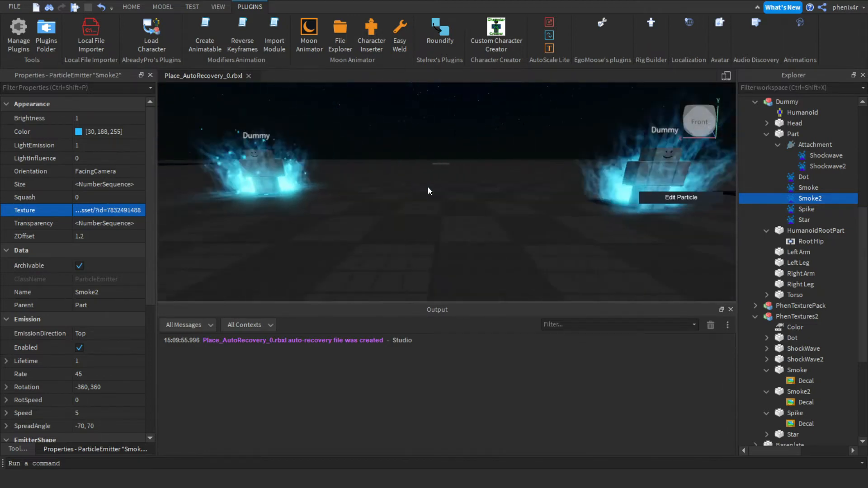
key("s")
key("d")
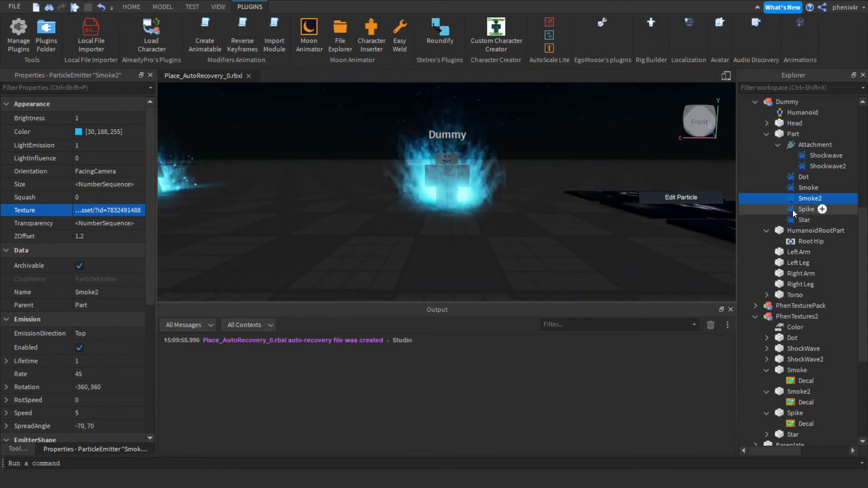
Copy the texture ID from the Dot decal in the PhenTextures2 model.
left_click(803, 178)
right_click_drag(483, 186, 486, 192)
key("d")
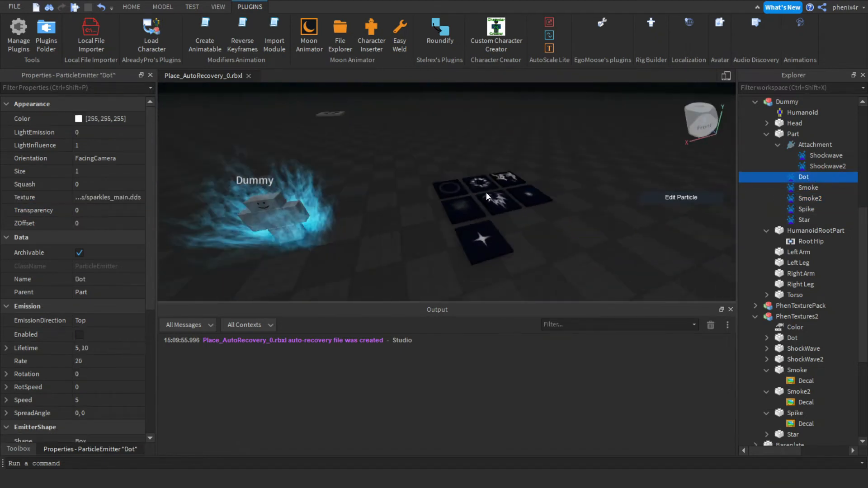
key("w")
left_click(503, 188)
left_click(506, 189)
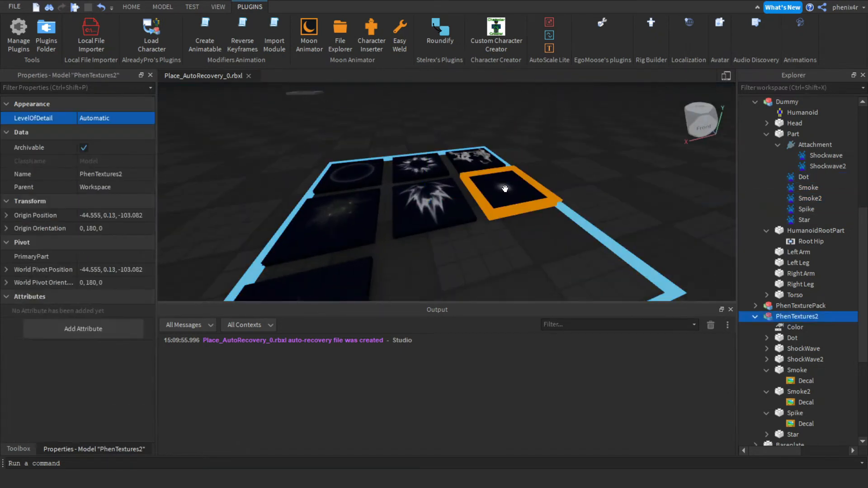
left_click(116, 129)
key("ctrl+c")
Paste the copied texture into the Dot emitter's Texture property.
right_click_drag(358, 163, 362, 164)
key("a")
key("e")
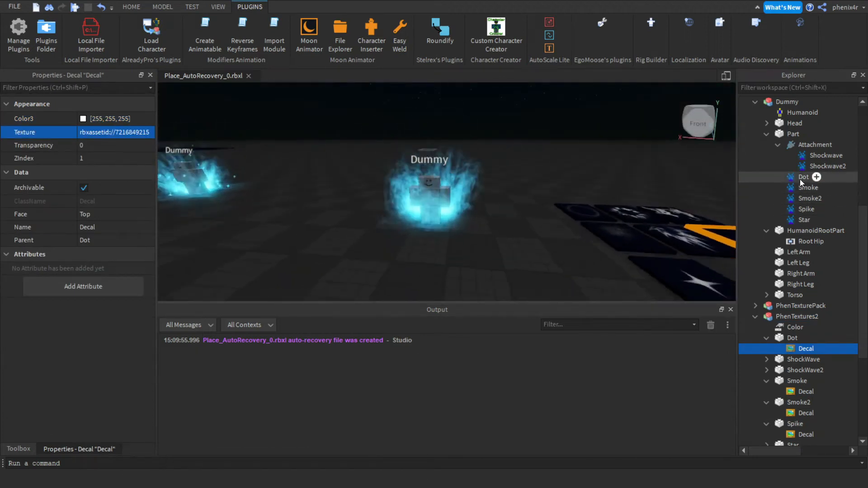
left_click(800, 179)
left_click(96, 197)
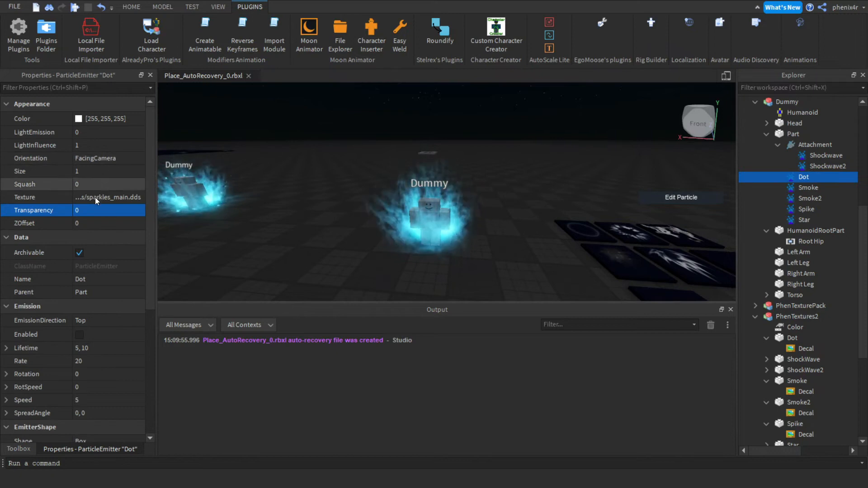
key("ctrl+v")
key("Return")
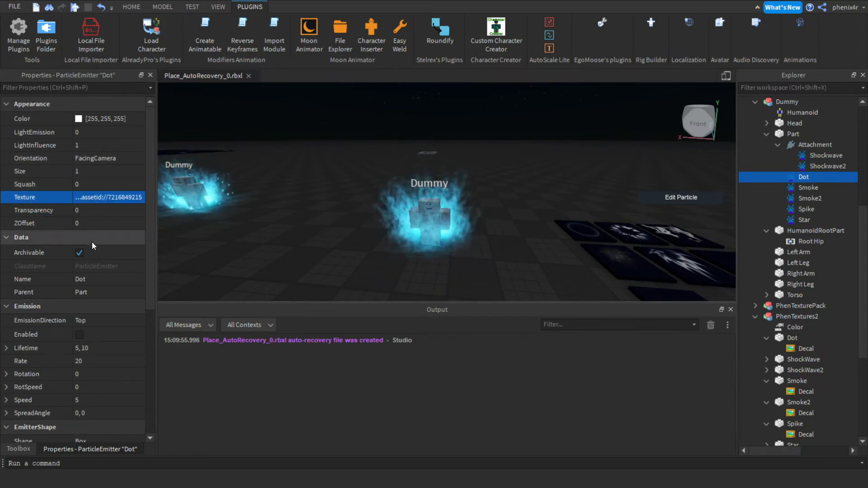
Enable the Dot emitter and set its LightInfluence to 0.
left_click(79, 335)
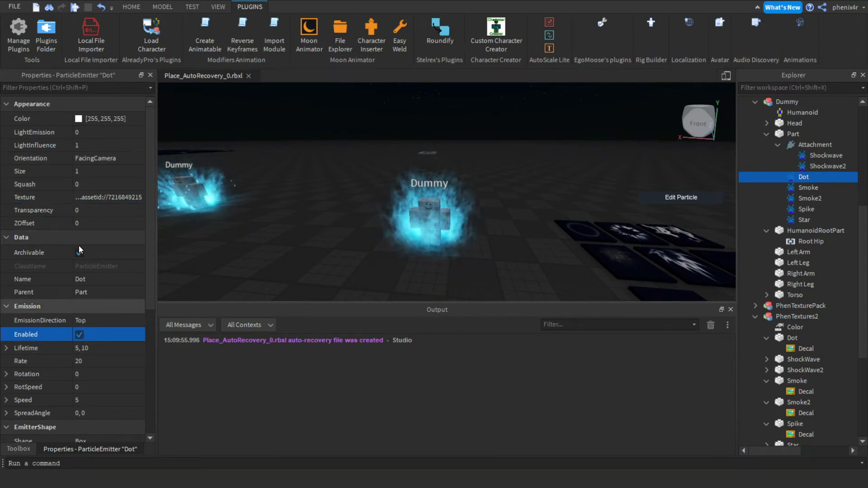
left_click(101, 147)
type("0")
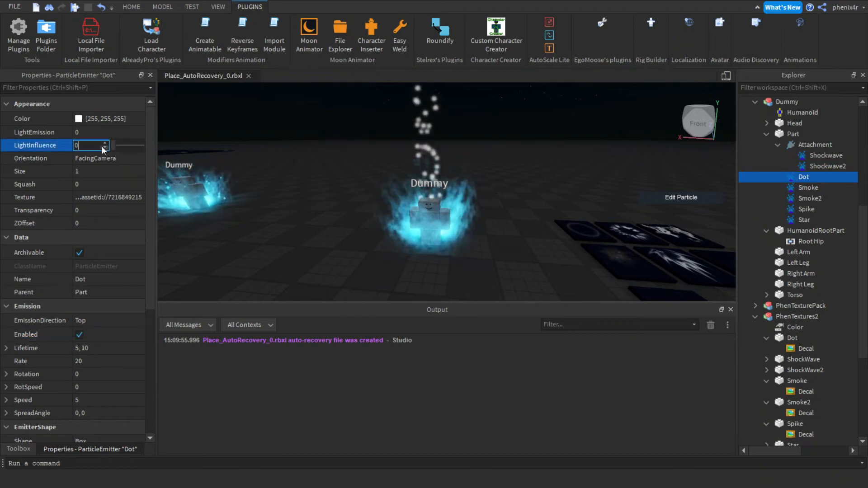
key("Return")
Set the Dot emitter's Brightness to 10 and Color to 30, 188, 255.
left_click(89, 117)
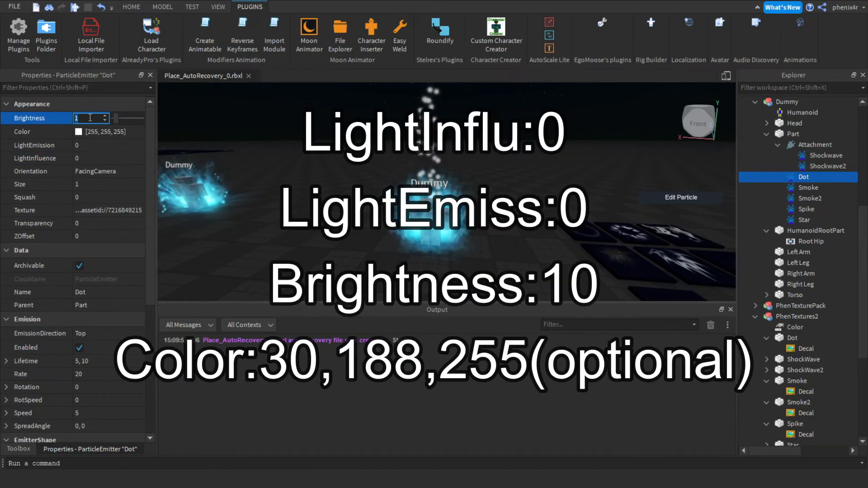
key("Return")
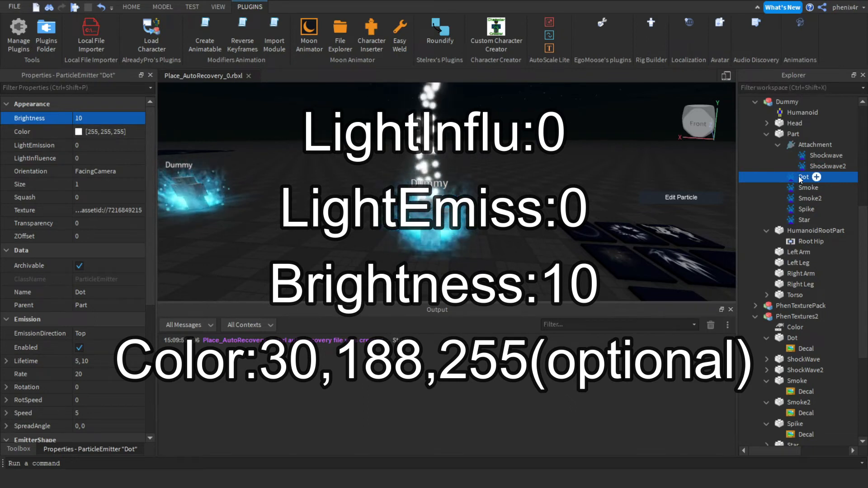
left_click(803, 209)
left_click(107, 131)
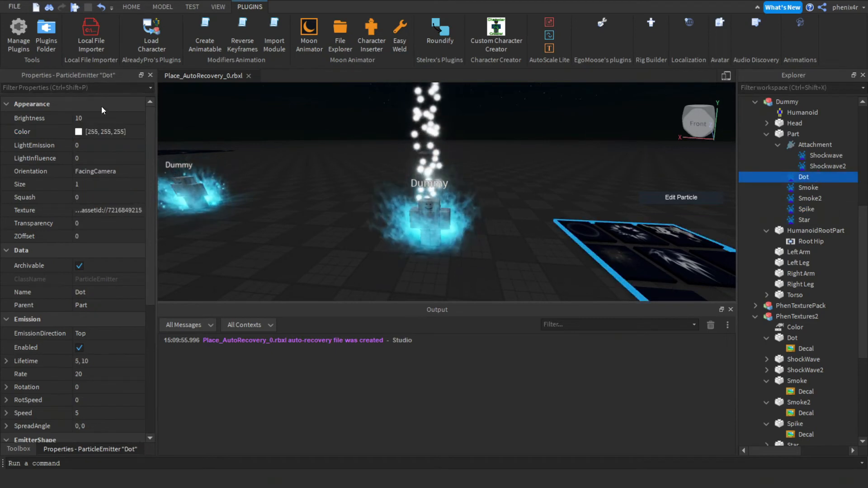
key("Return")
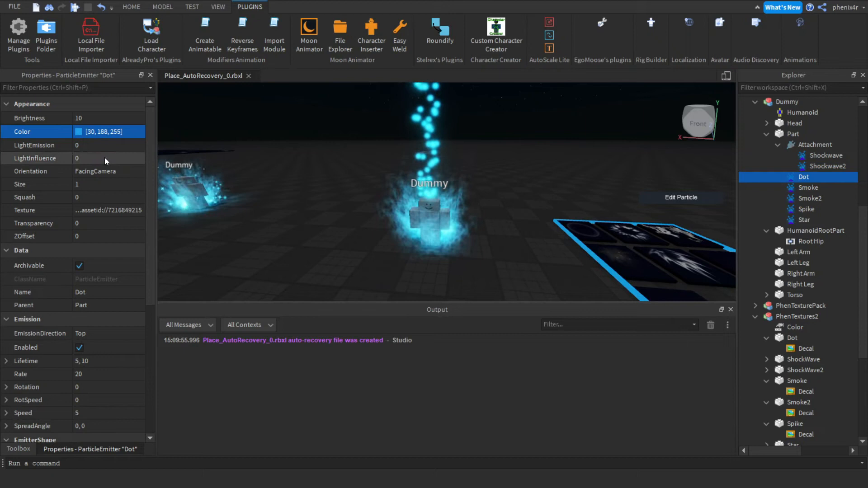
Set the Dot emitter's LightEmission to 1, Transparency to 0.5 and ZOffset to -1.
left_click(83, 144)
type("1")
key("Return")
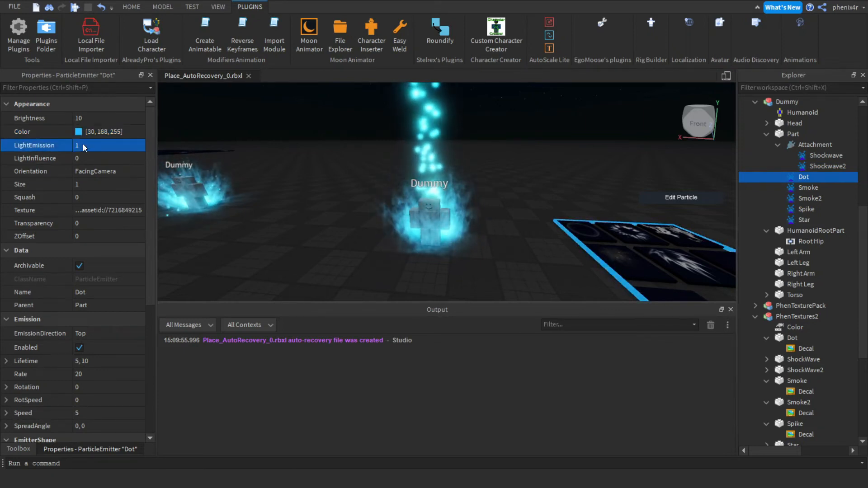
scroll(83, 143, "down", 2)
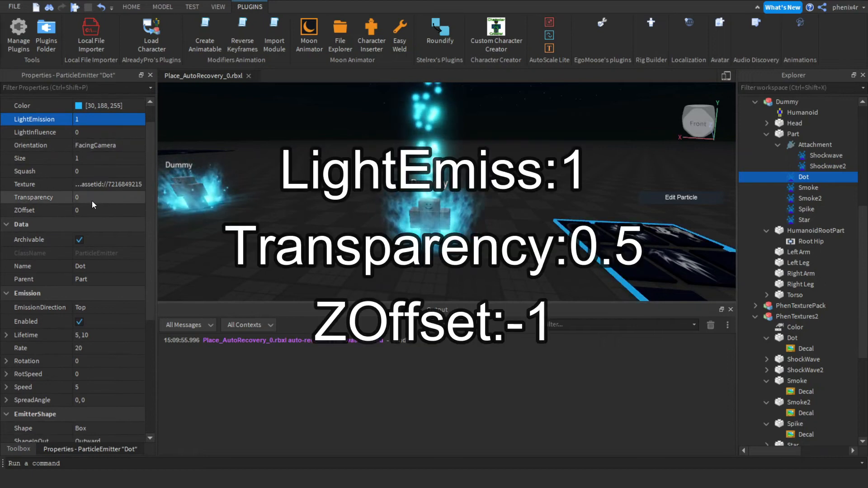
left_click(91, 200)
type("0.5")
key("Return")
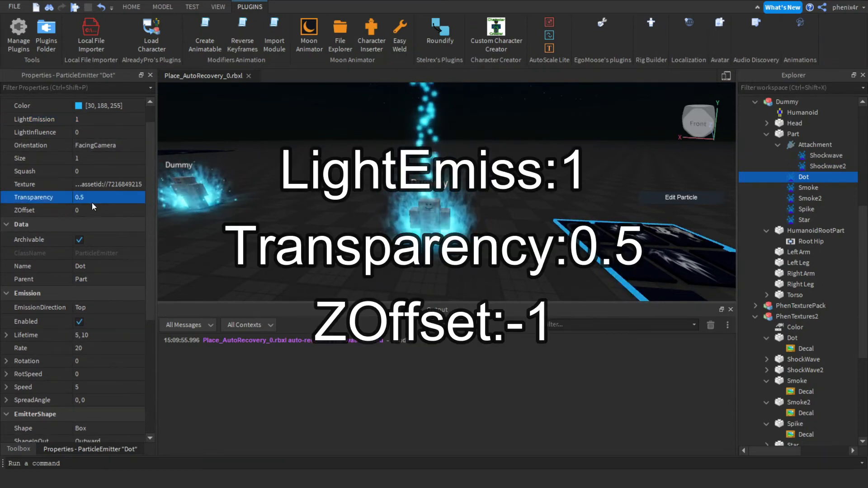
left_click(94, 210)
type("-1")
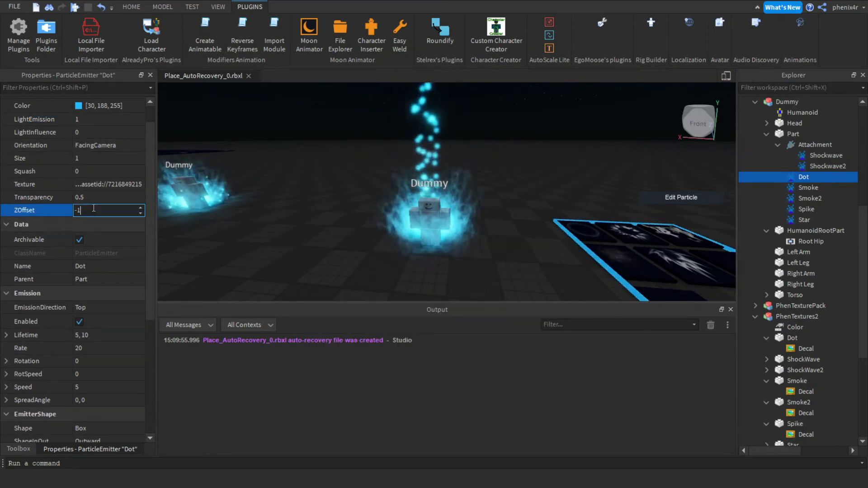
Set the Dot emitter's Lifetime to 1 and Rate to 45.
scroll(93, 207, "down", 4)
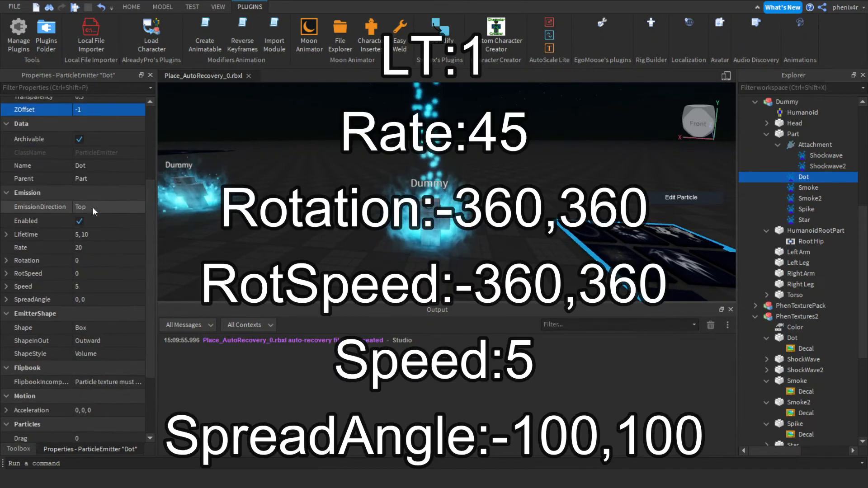
left_click(91, 235)
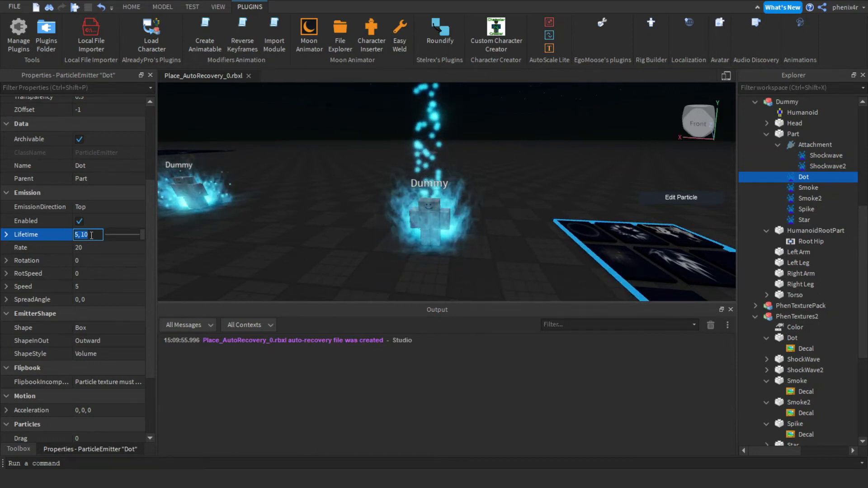
left_click(91, 253)
type("45")
key("Return")
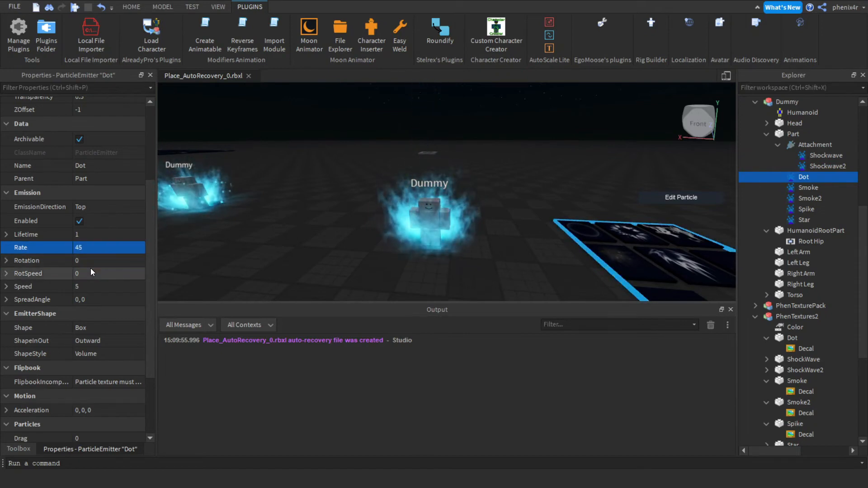
Set the Dot emitter's RotSpeed and Rotation both to -360, 360.
left_click(91, 271)
type("-360,360")
key("Return")
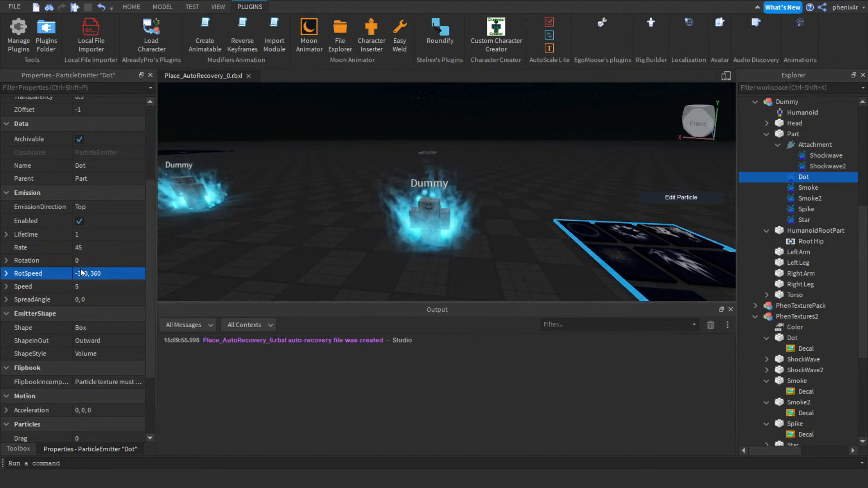
left_click(81, 261)
type("-360, 36")
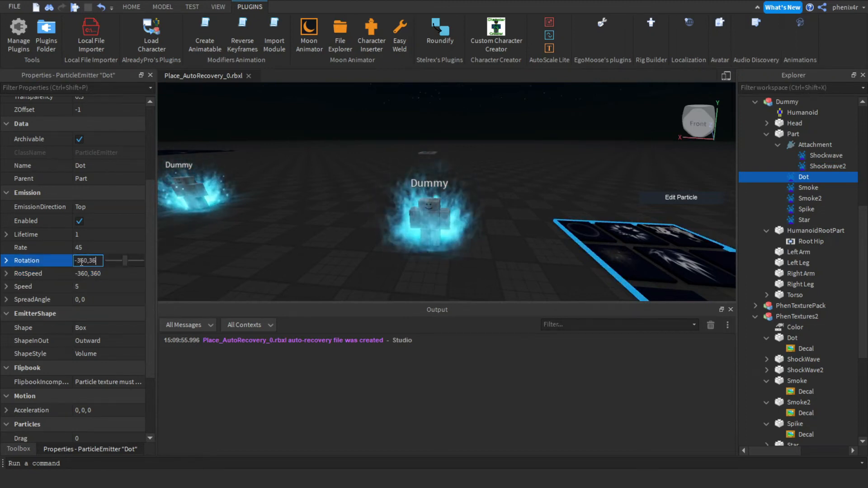
type("0")
key("Return")
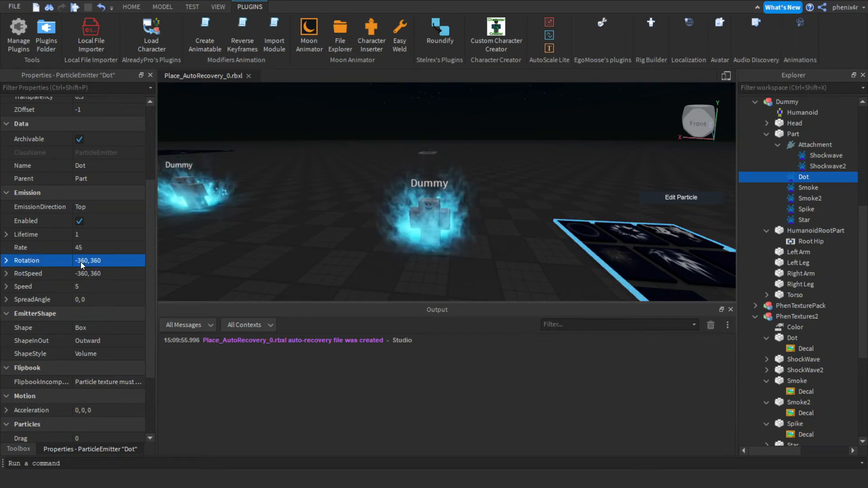
Set the Dot emitter's SpreadAngle to -100, 100.
left_click(88, 299)
type("-")
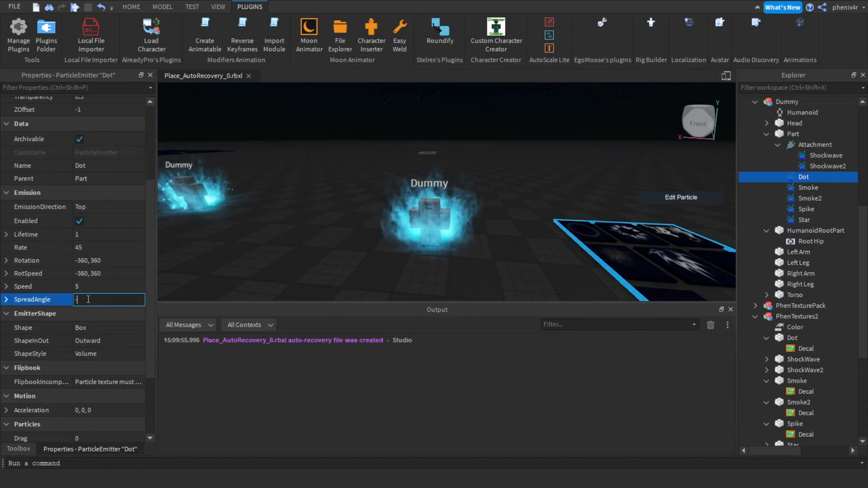
type("100,100")
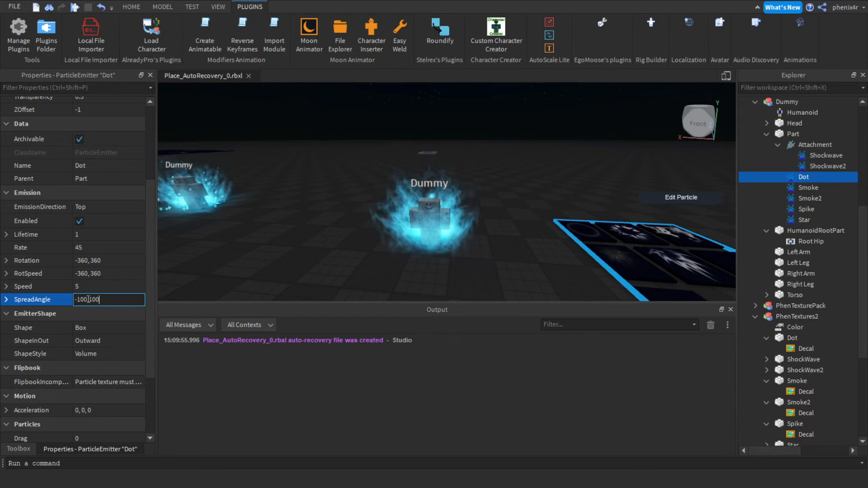
key("Return")
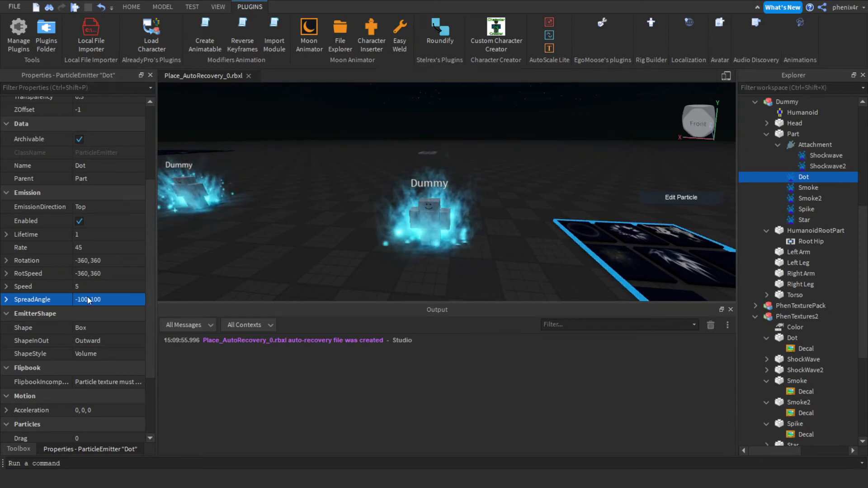
Set the Dot emitter's Acceleration Y to 10.
scroll(86, 335, "down", 2)
left_click(7, 360)
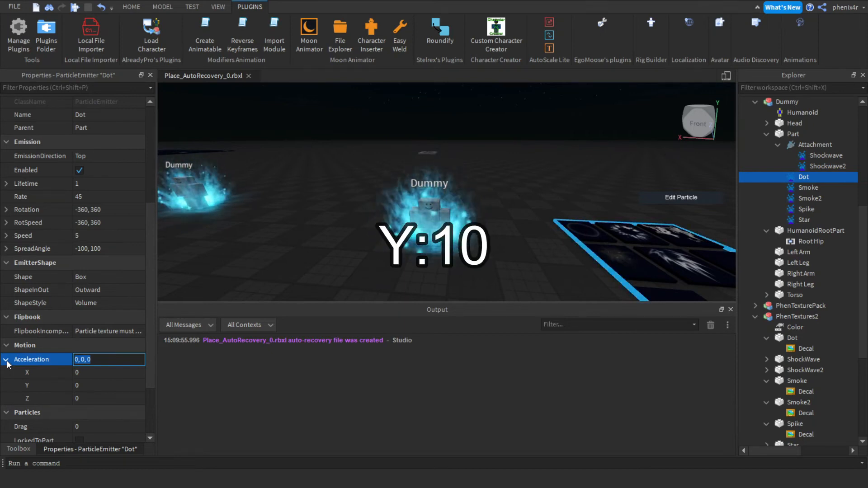
left_click(84, 385)
type("10")
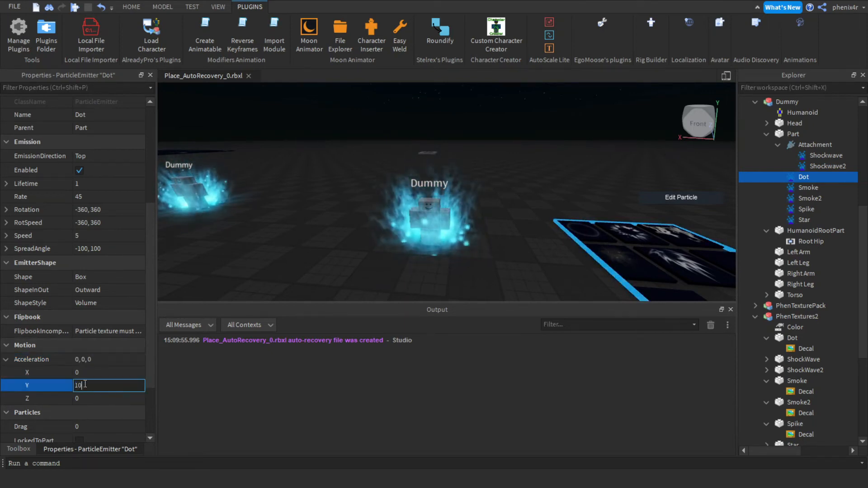
key("Return")
Edit the Dot emitter's Size curve to start at about 2.12 and fall to 0 at time 1.
right_click_drag(380, 202, 380, 202)
scroll(74, 263, "up", 4)
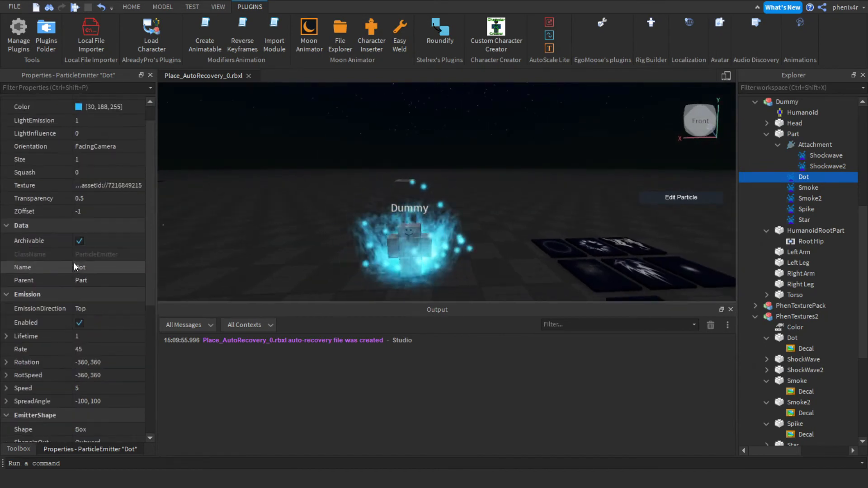
left_click(135, 160)
left_click(136, 159)
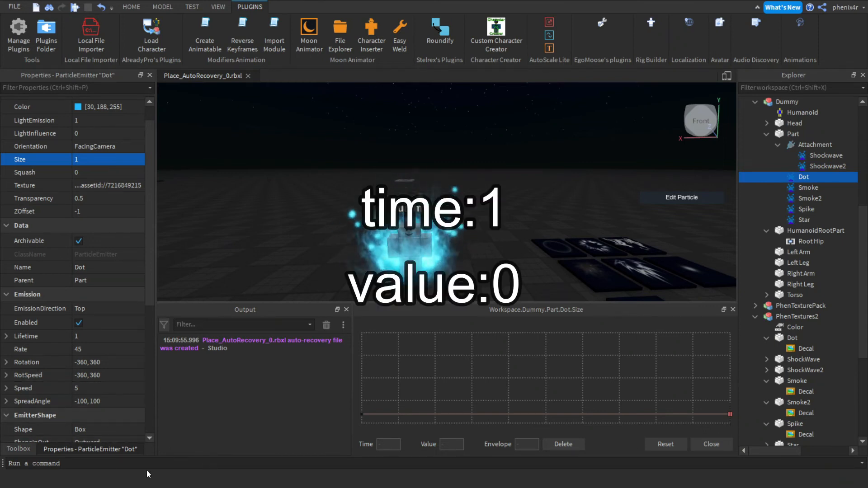
left_click(362, 415)
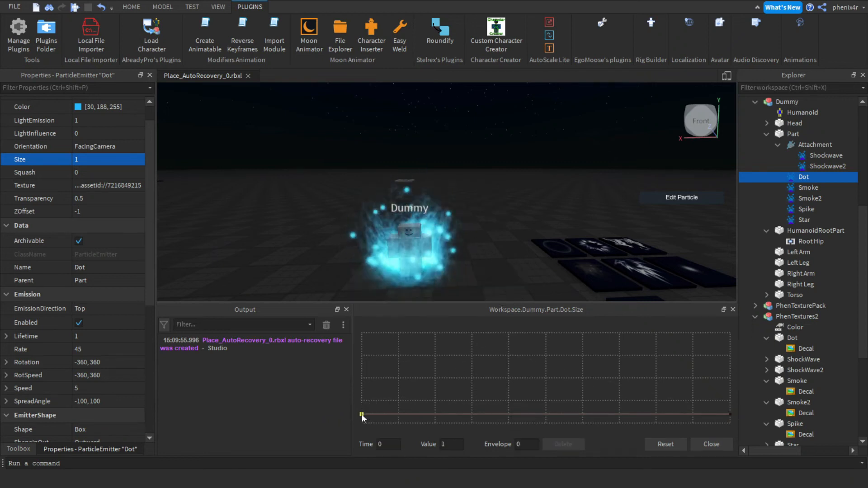
left_click_drag(362, 414, 362, 405)
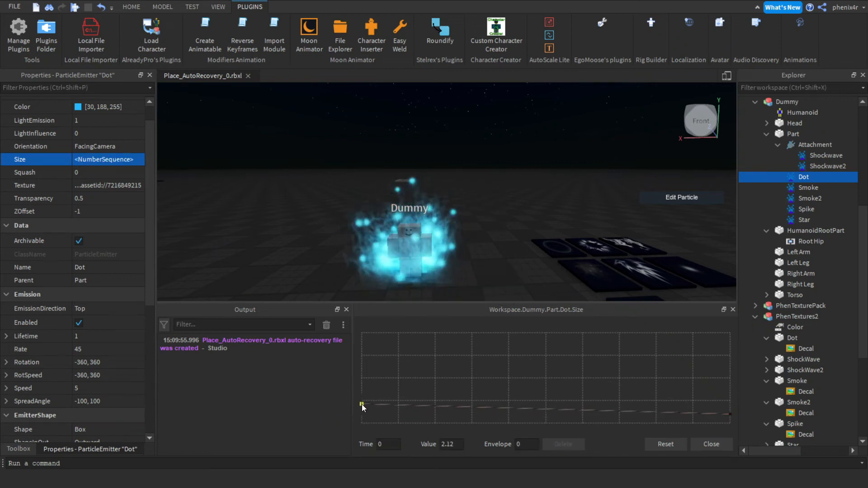
left_click_drag(730, 415, 730, 423)
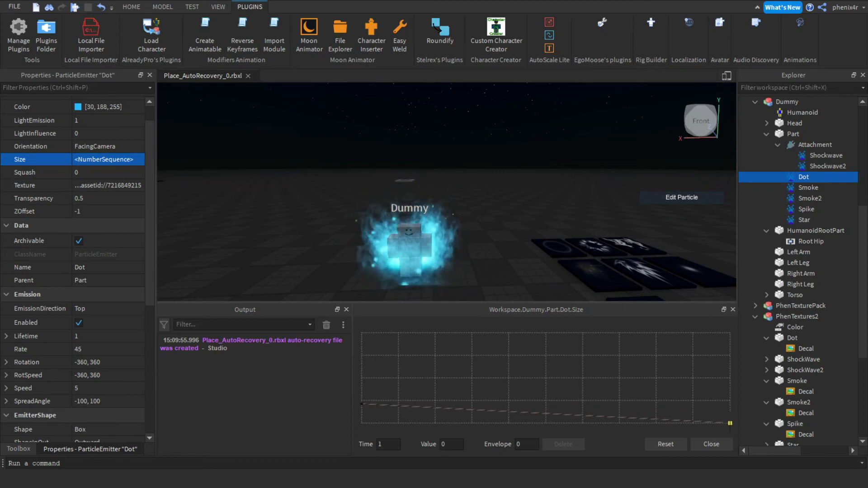
left_click(711, 444)
right_click_drag(463, 163, 464, 163)
key("q")
key("s")
key("w")
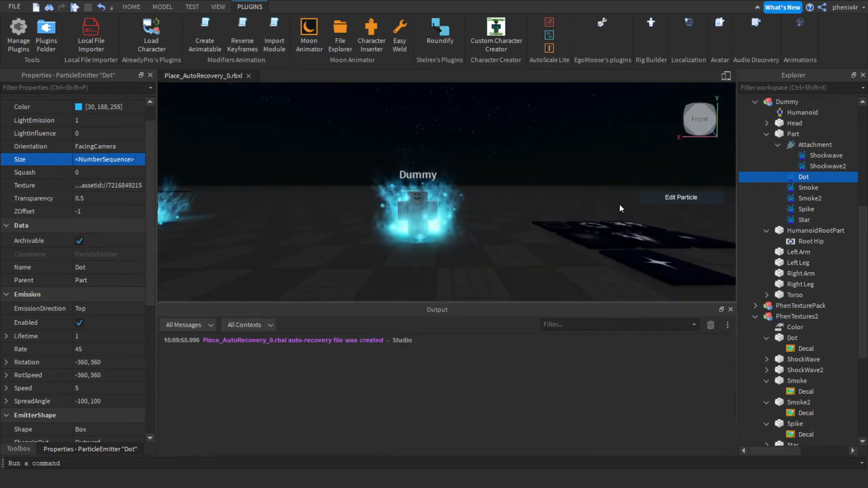
key("w")
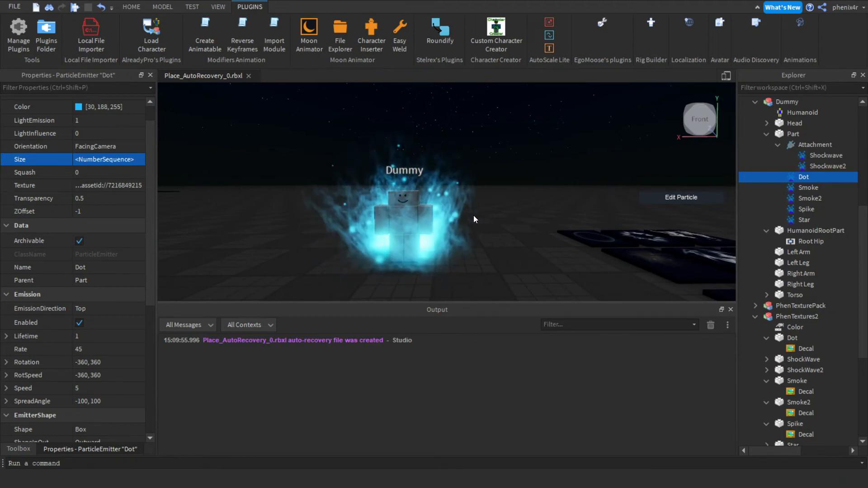
Delete the Star emitter, duplicate the Dot emitter and rename the copy Star.
left_click(791, 219)
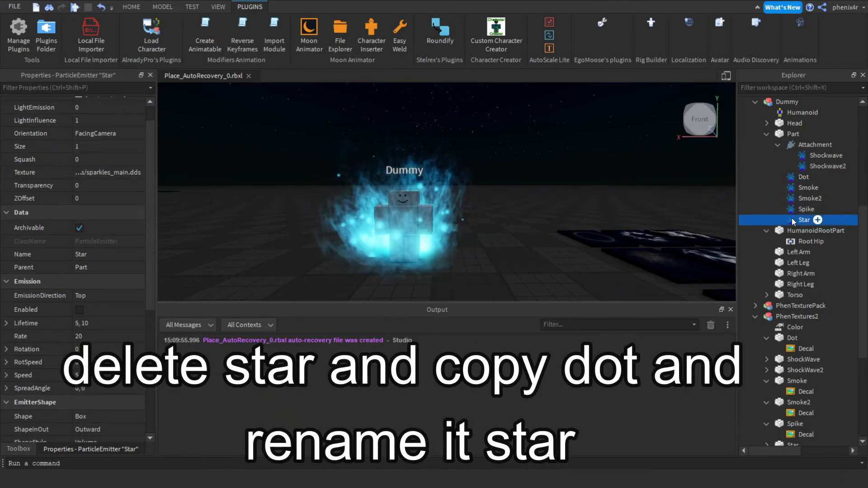
key("Delete")
left_click(794, 173)
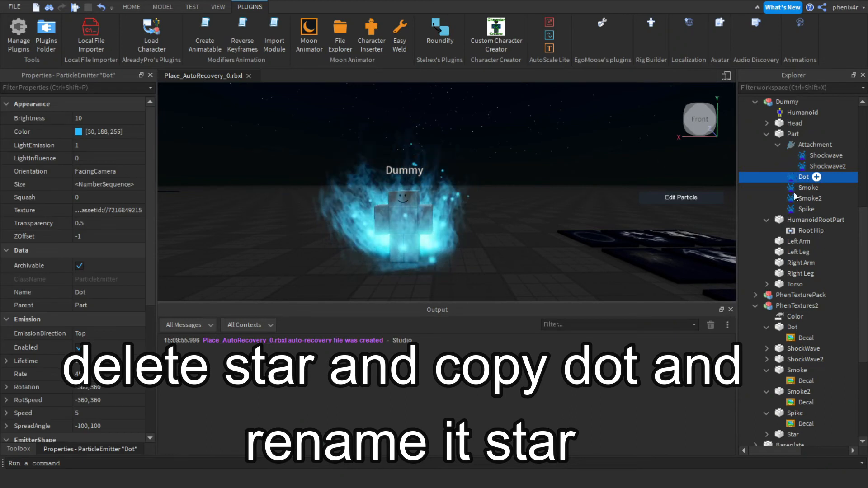
key("ctrl+d")
left_click(793, 176)
type("Star")
key("Return")
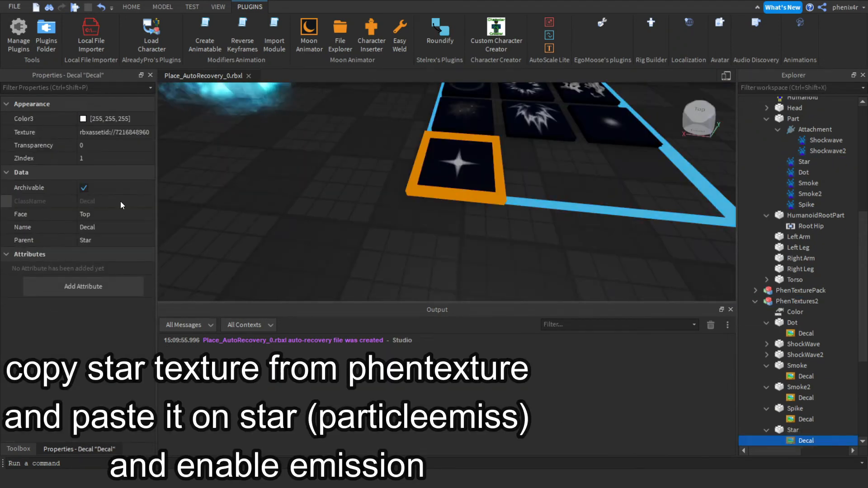
Paste the star texture ID into the new Star emitter's Texture property.
left_click(106, 132)
right_click_drag(368, 156, 368, 156)
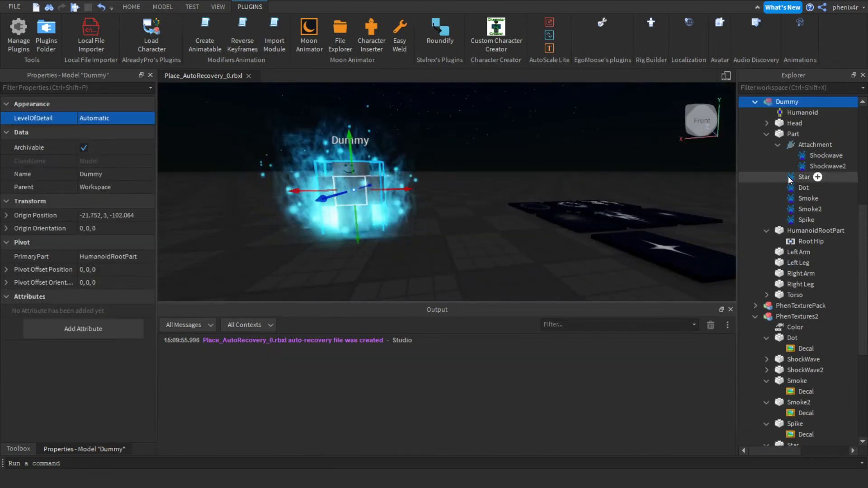
left_click(796, 177)
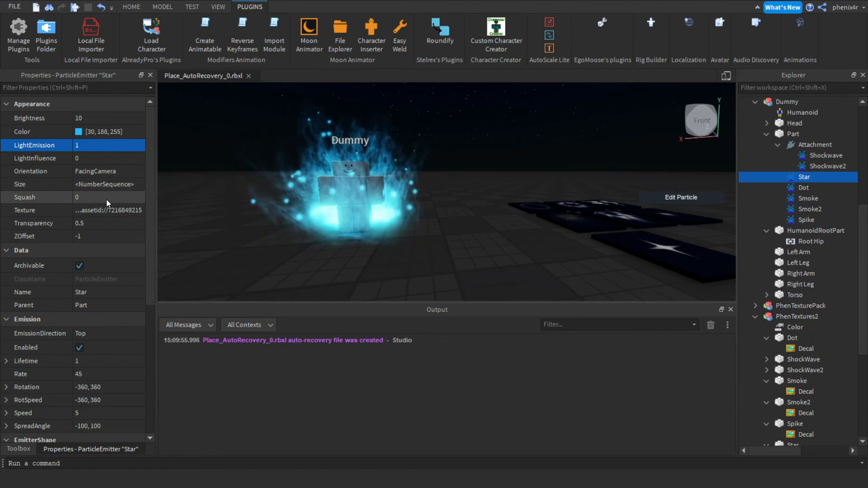
left_click(107, 210)
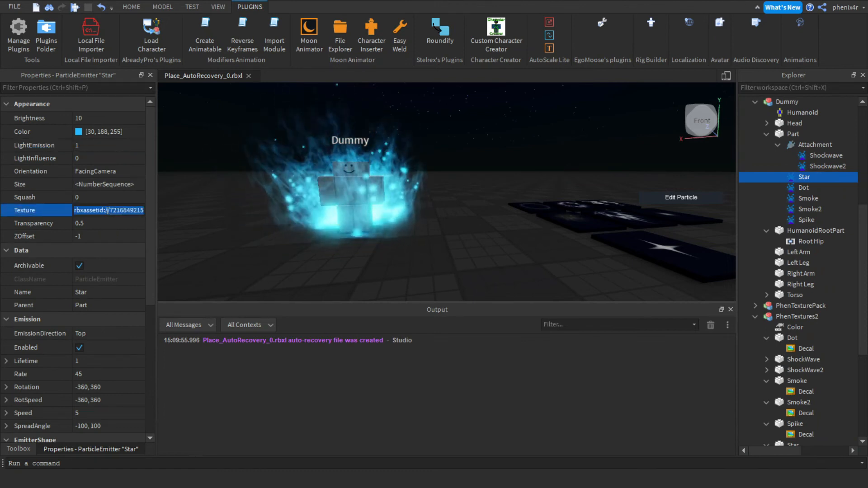
key("ctrl+v")
key("Return")
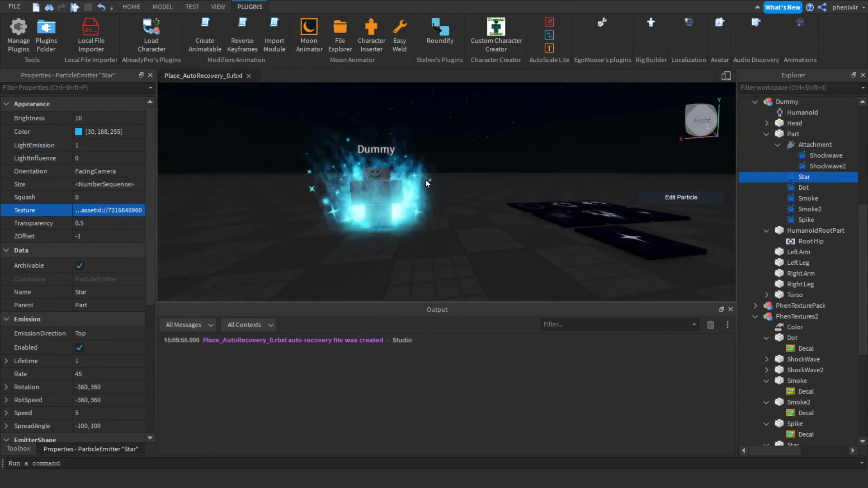
Orbit and move around the dummy to inspect the particle aura.
right_click_drag(426, 180, 426, 181)
key("s")
key("w")
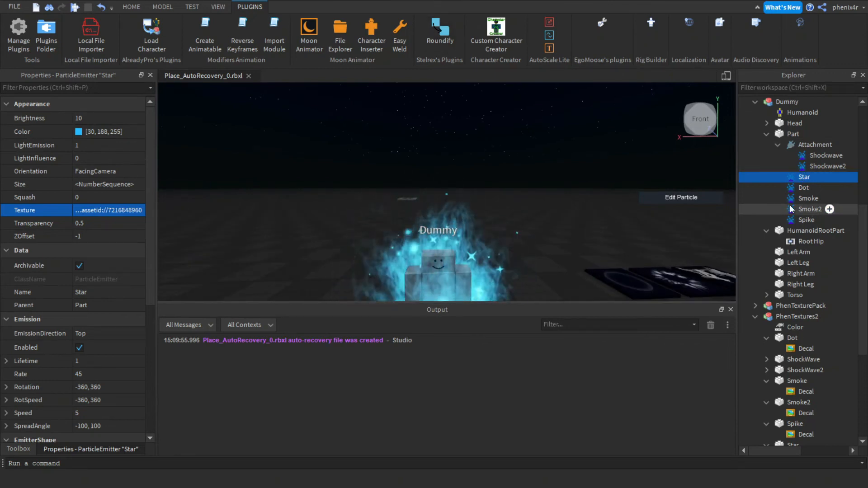
key("s")
right_click_drag(465, 166, 465, 166)
key("a")
key("w")
key("w")
key("w")
key("d")
key("a")
key("d")
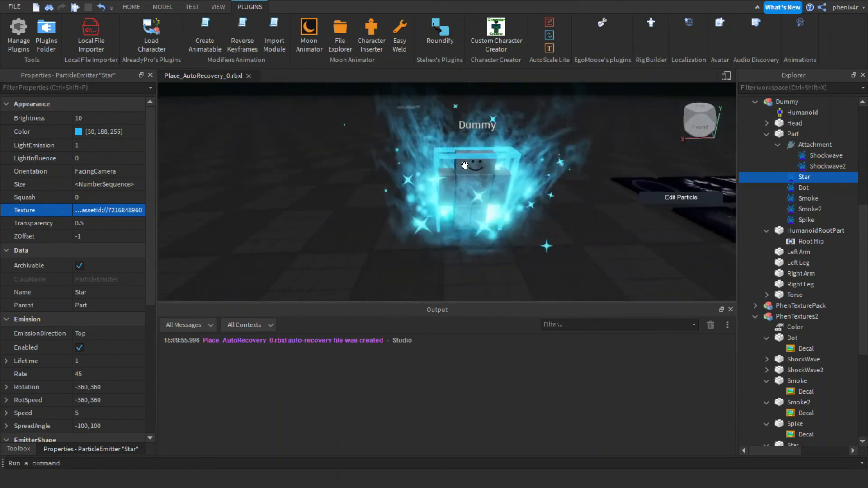
scroll(535, 208, "up", 5)
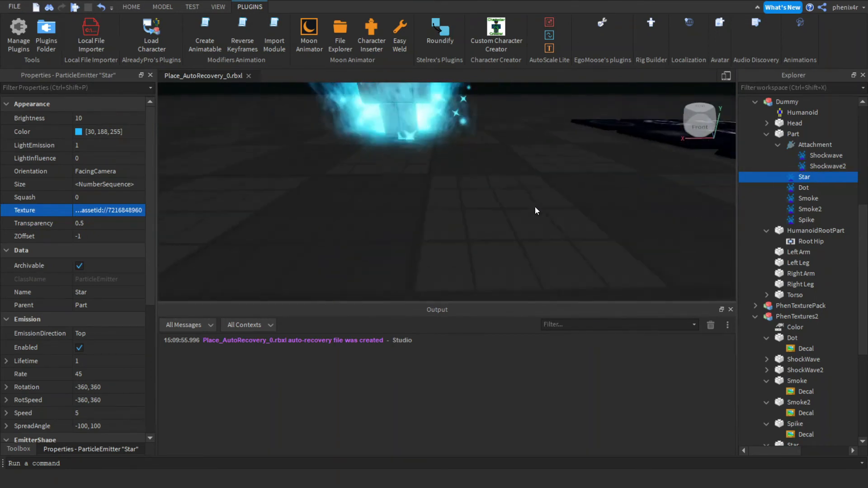
Copy the Texture ID from the ShockWave decal in PhenTextures2.
left_click(707, 172)
right_click_drag(707, 172, 707, 172)
key("s")
key("d")
right_click_drag(446, 194, 448, 192)
key("s")
left_click(488, 170)
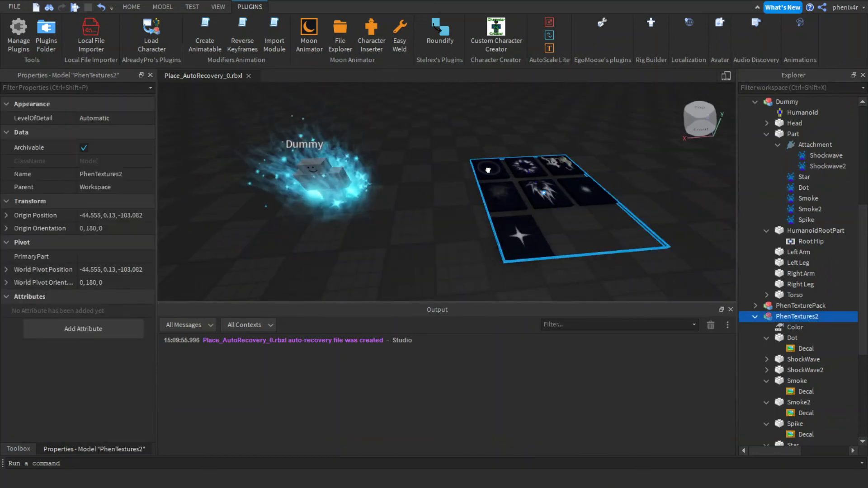
left_click(488, 170)
left_click(97, 132)
key("ctrl+c")
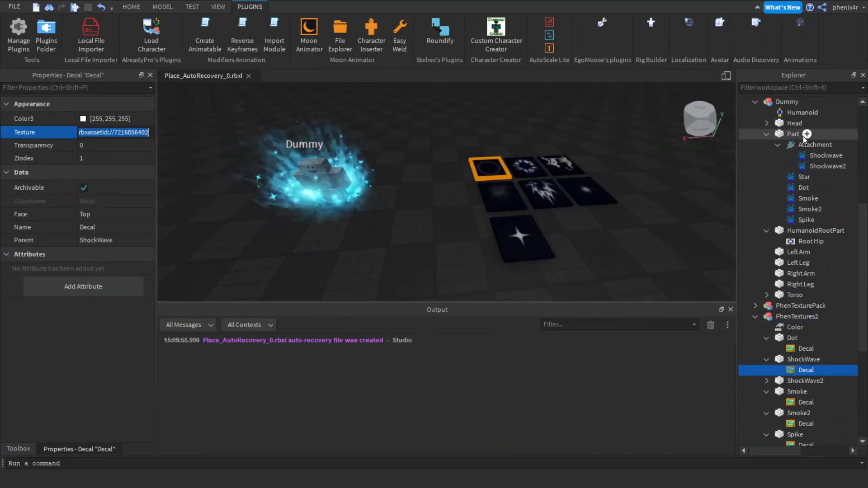
Paste the shockwave texture into the Shockwave emitter's Texture and enable the emitter.
left_click(806, 155)
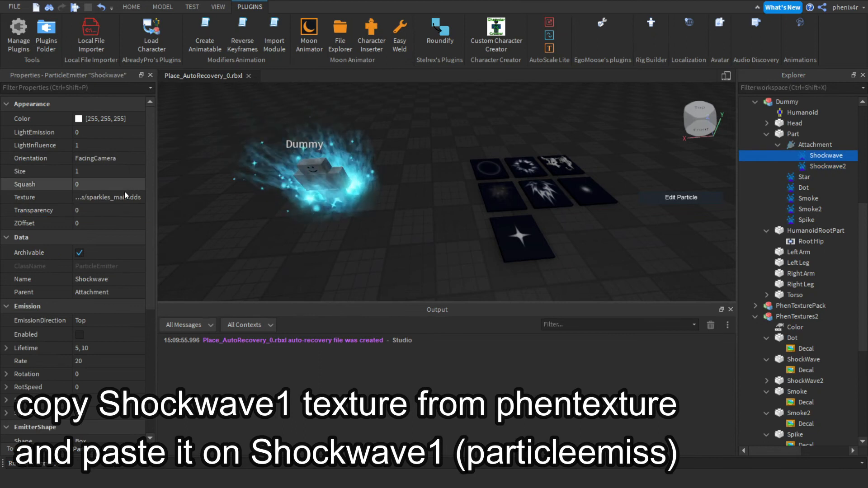
left_click(108, 196)
key("ctrl+v")
key("Return")
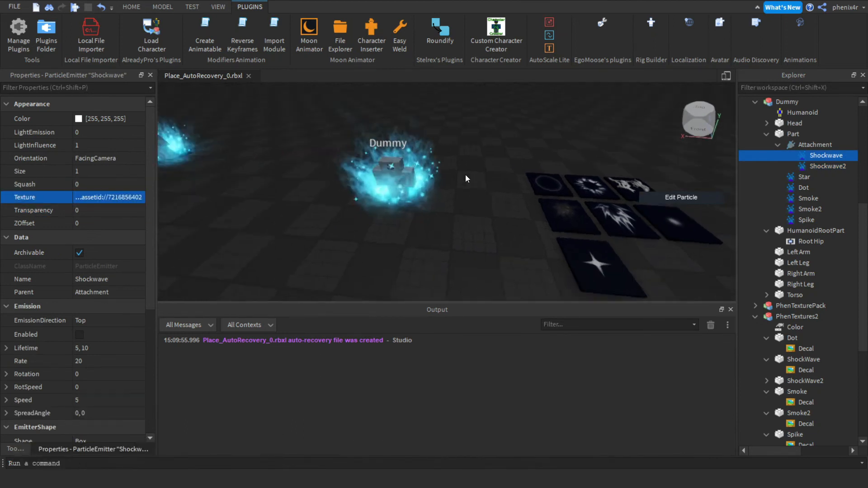
key("f")
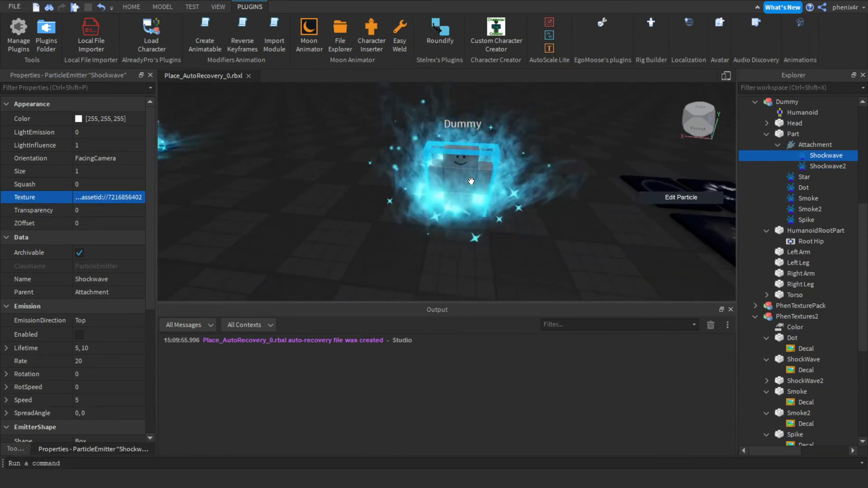
left_click(78, 334)
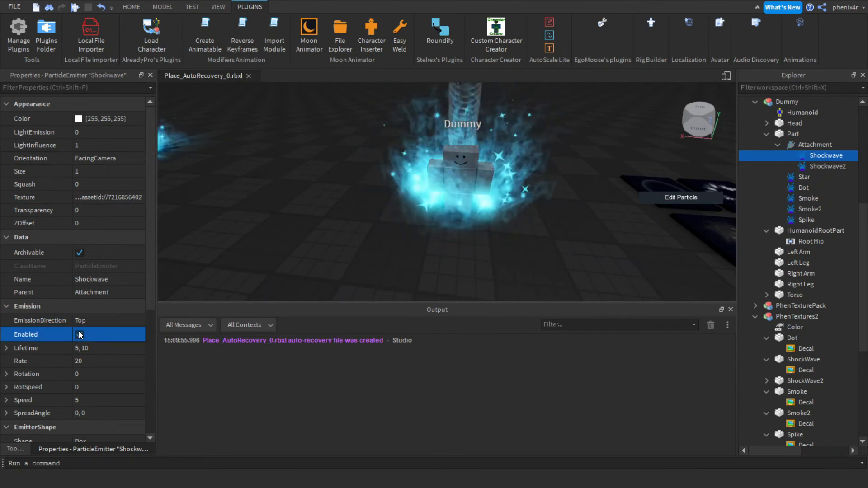
Set the Shockwave emitter's LightInfluence to 0, LightEmission to 1 and Brightness to 1.
left_click(87, 145)
type("0")
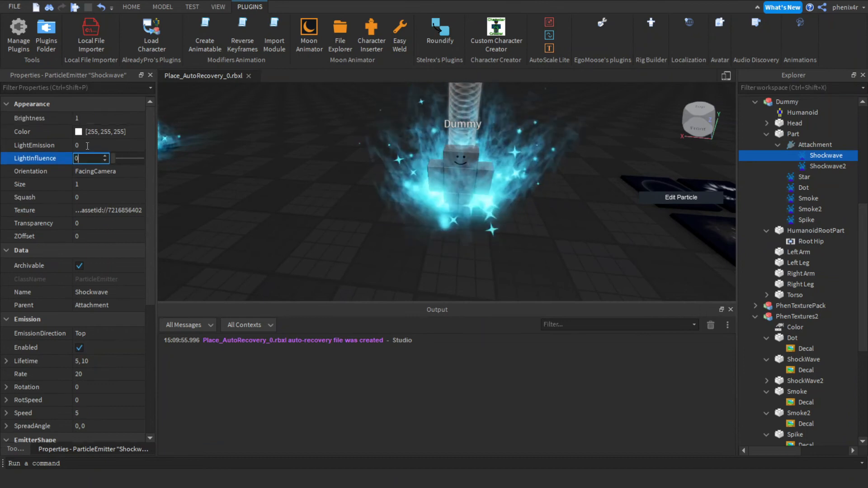
left_click(88, 145)
type("1")
key("Return")
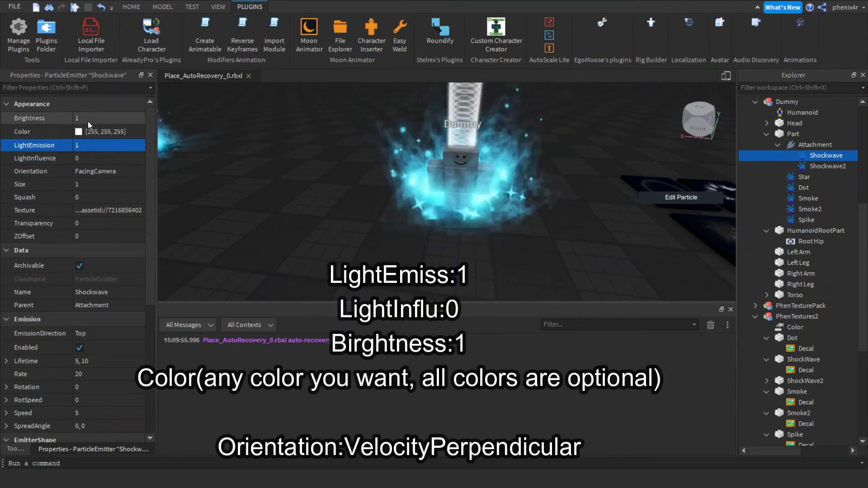
left_click(88, 119)
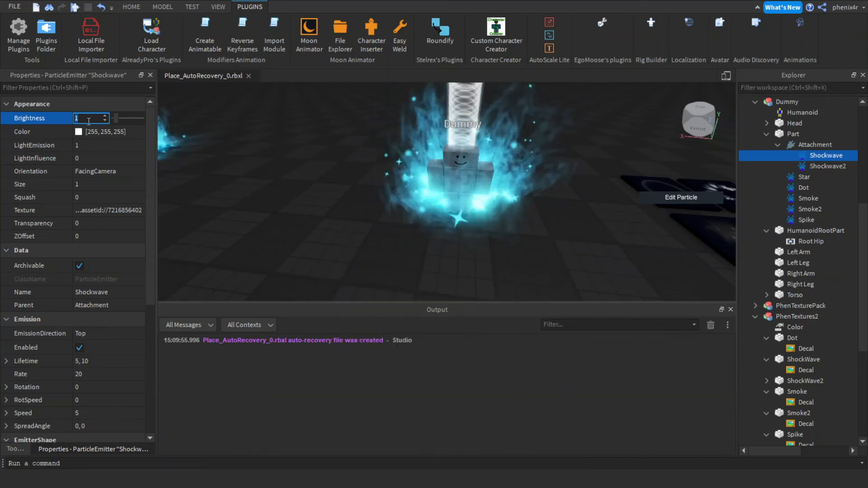
key("Return")
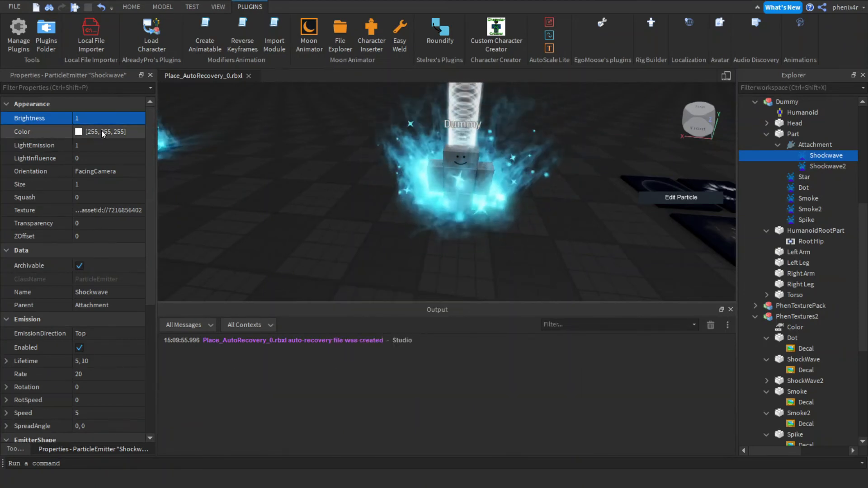
Set the Shockwave emitter's Color to 30, 188, 255.
left_click(103, 127)
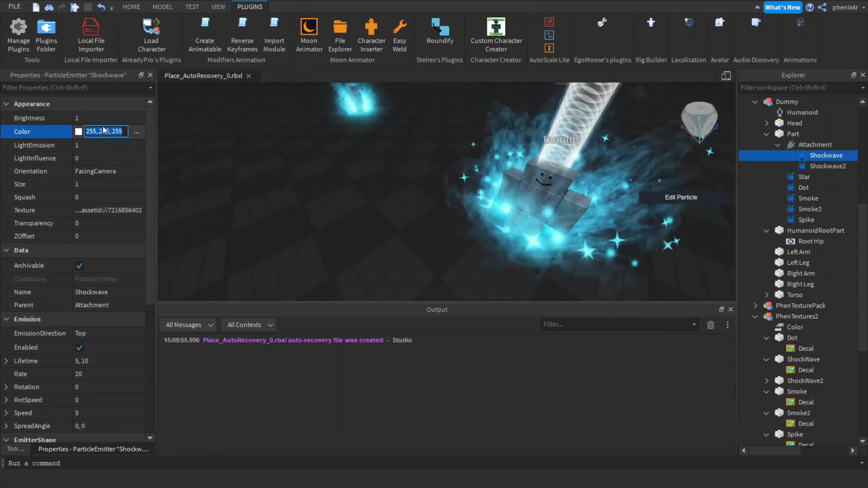
key("Return")
left_click(103, 132)
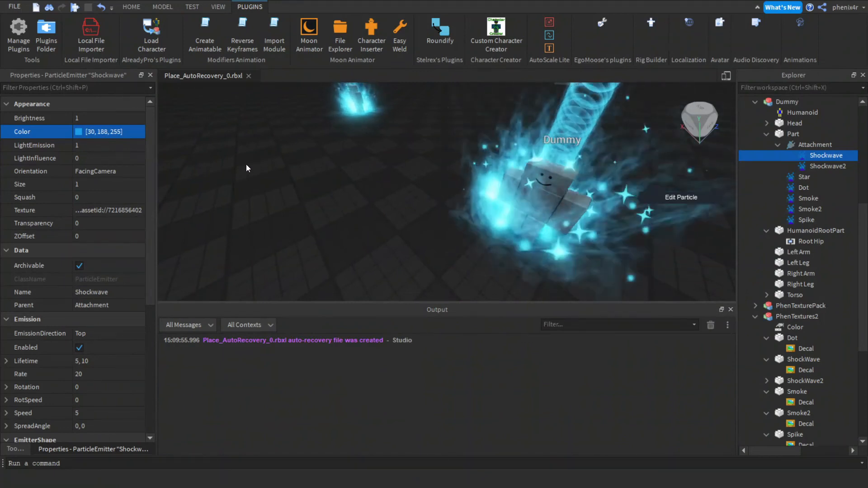
Set the Shockwave emitter's Orientation to VelocityPerpendicular.
left_click(121, 171)
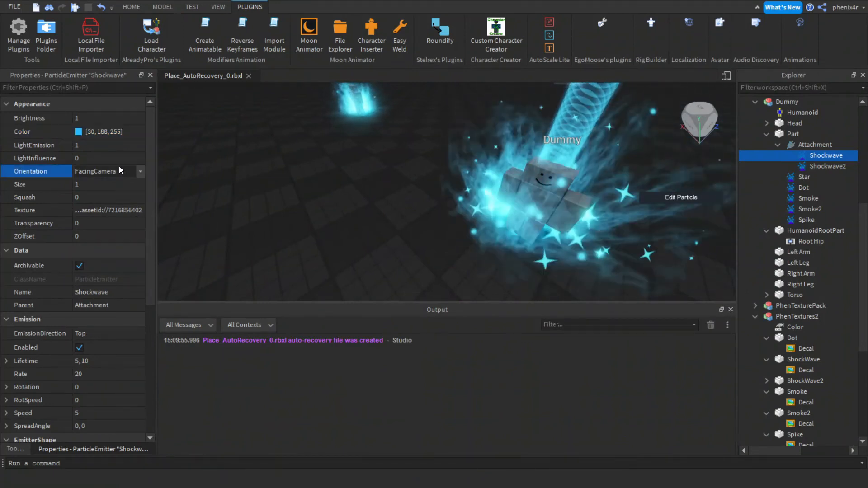
left_click(118, 171)
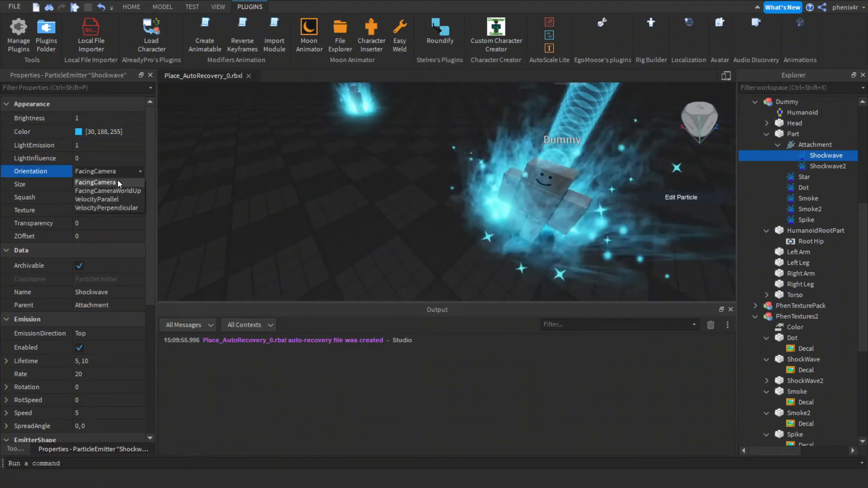
left_click(116, 206)
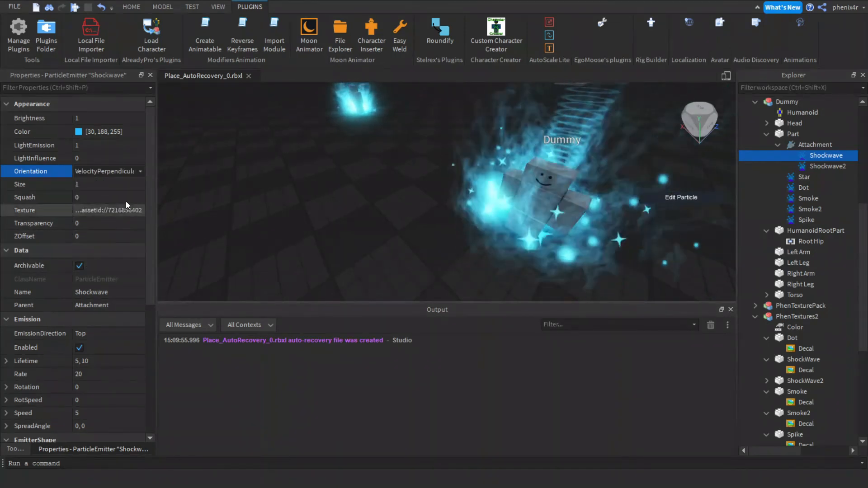
Edit the Shockwave emitter's Size sequence so it grows to a value of 10 at time 1.
left_click(137, 185)
left_click(136, 185)
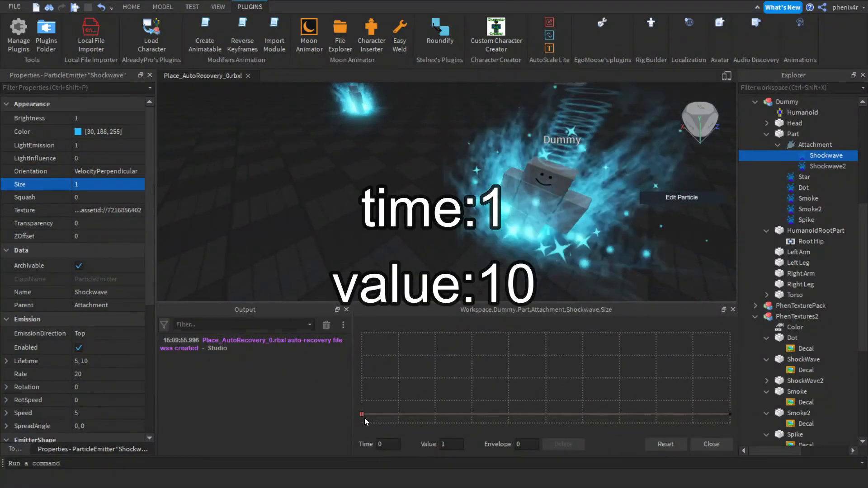
left_click_drag(361, 414, 360, 408)
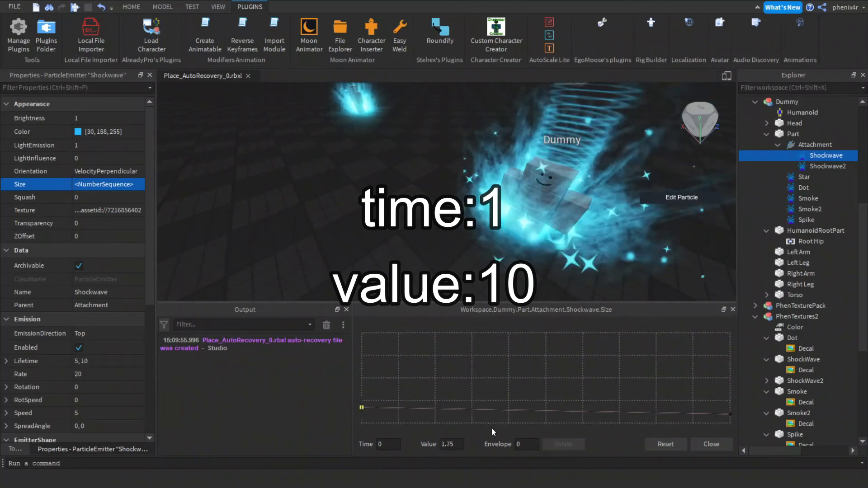
left_click_drag(731, 413, 730, 333)
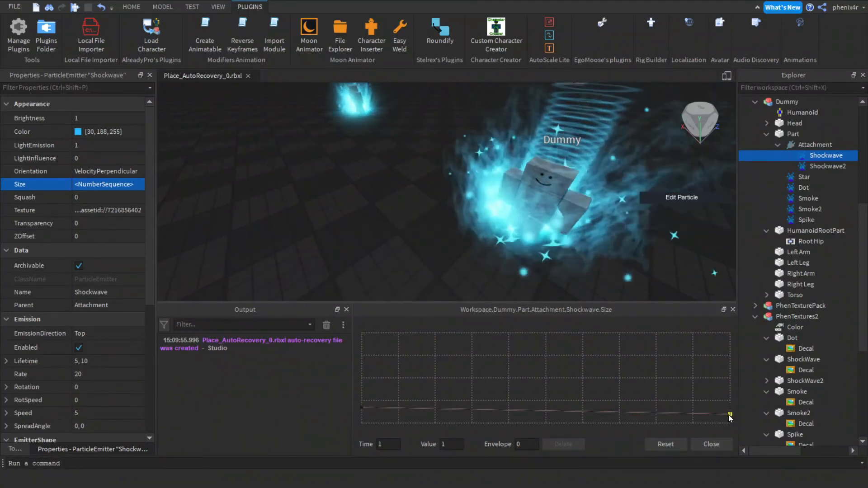
scroll(461, 200, "down", 4)
right_click_drag(461, 200, 461, 203)
scroll(461, 200, "down", 3)
scroll(461, 201, "up", 6)
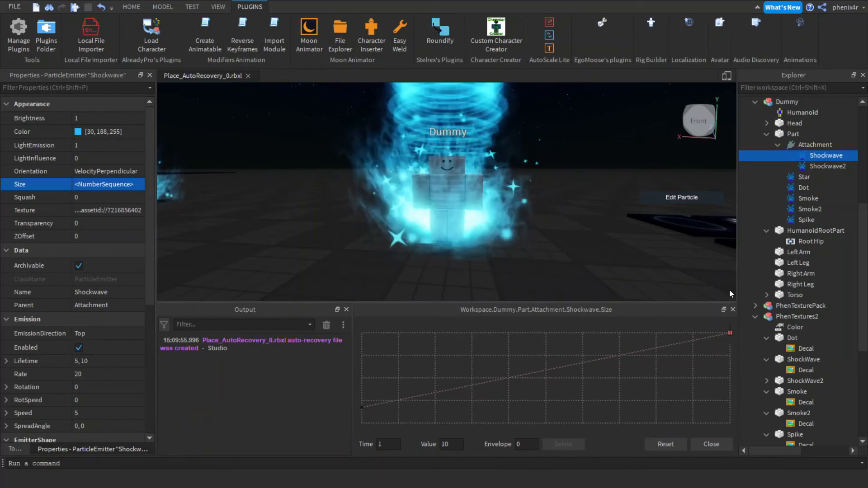
left_click(732, 309)
Edit the Shockwave emitter's Transparency sequence so it fades to 1 at time 1.
left_click(102, 224)
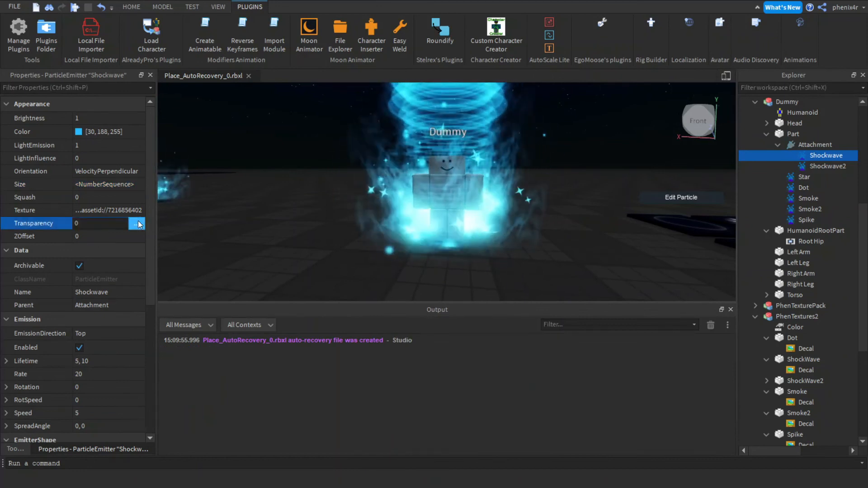
left_click(137, 223)
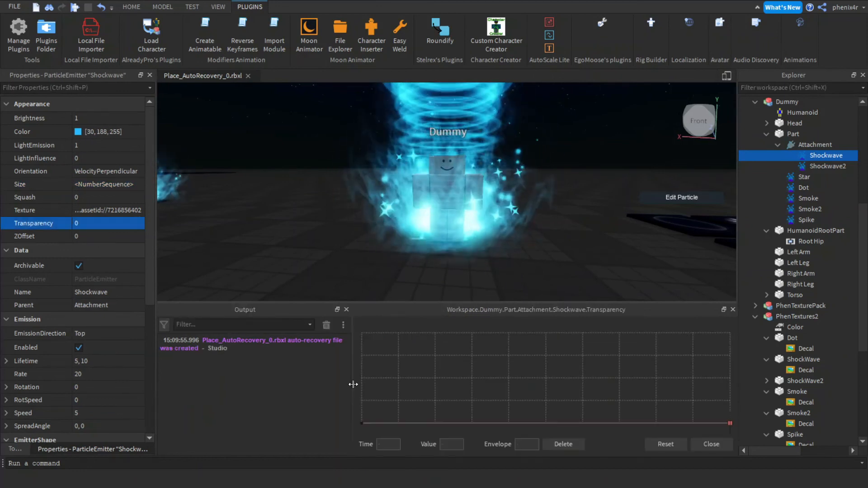
left_click(730, 424)
left_click_drag(731, 423, 732, 315)
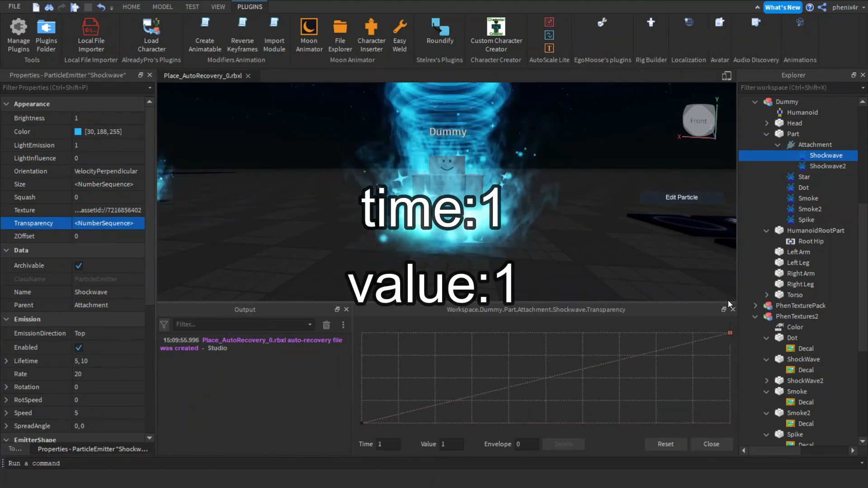
scroll(564, 216, "down", 10)
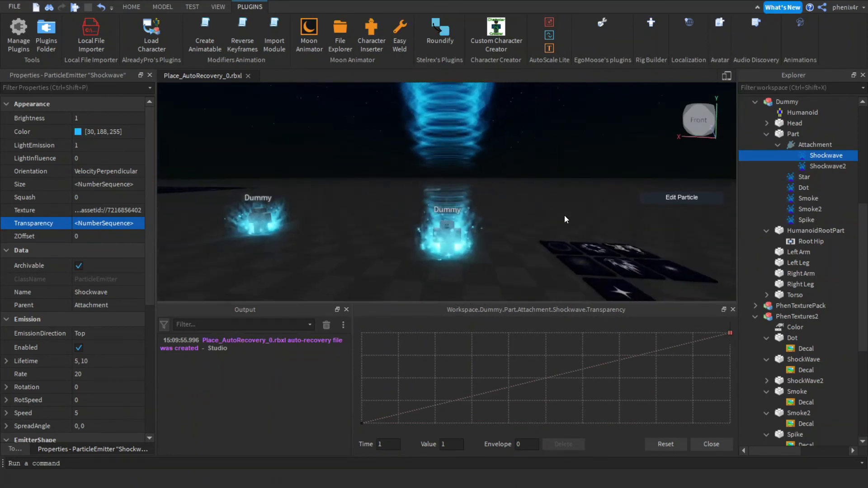
scroll(564, 215, "up", 6)
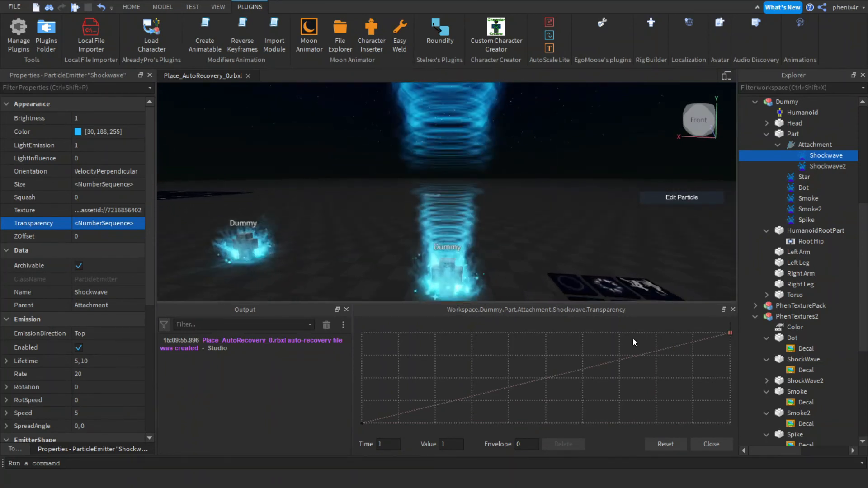
left_click(715, 444)
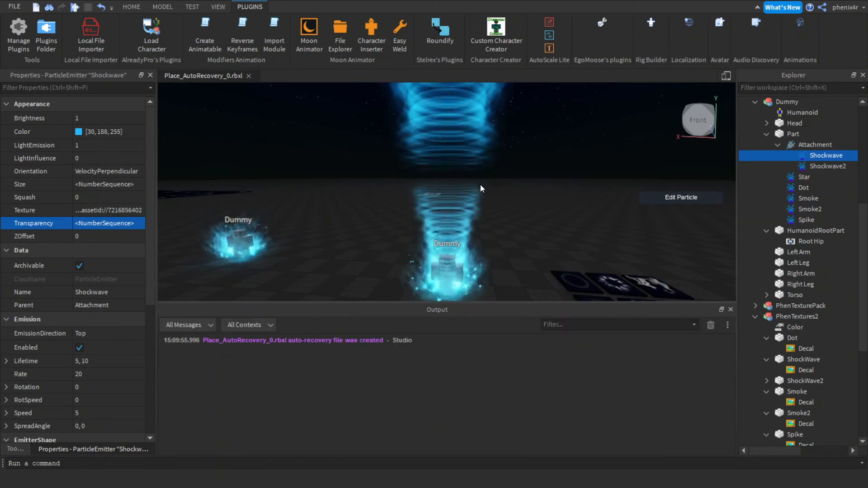
Set the Shockwave emitter's Lifetime to 0.7, Rate to 5 and Speed to 0.1.
scroll(481, 184, "up", 2)
scroll(481, 184, "up", 2)
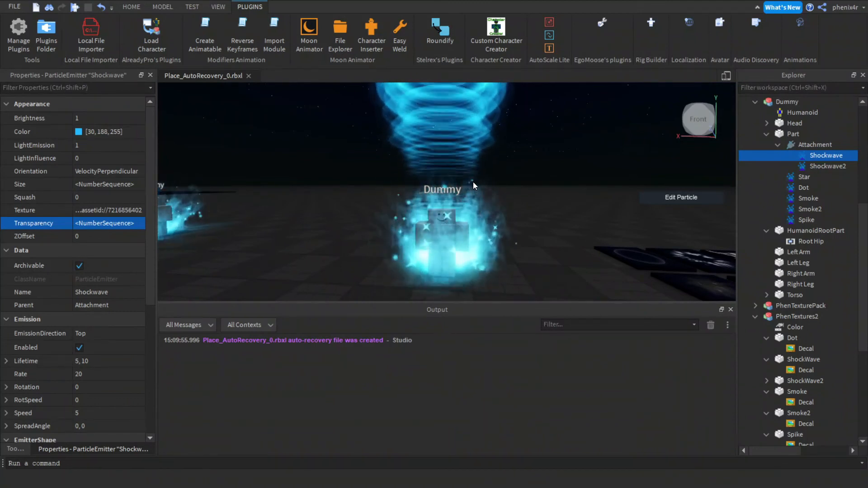
left_click(112, 361)
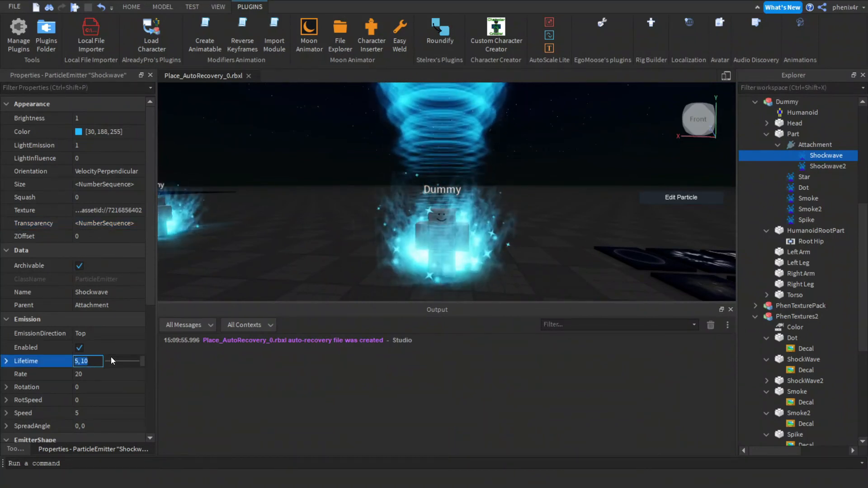
key("Return")
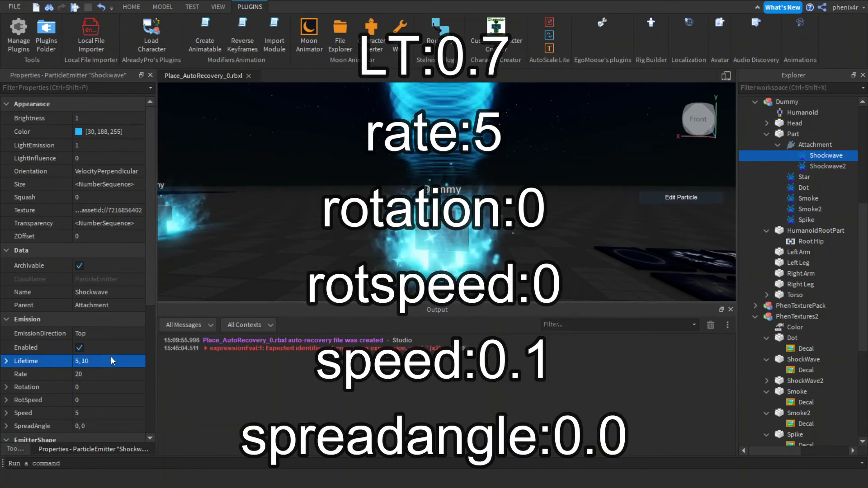
left_click(109, 364)
type(".7")
key("Return")
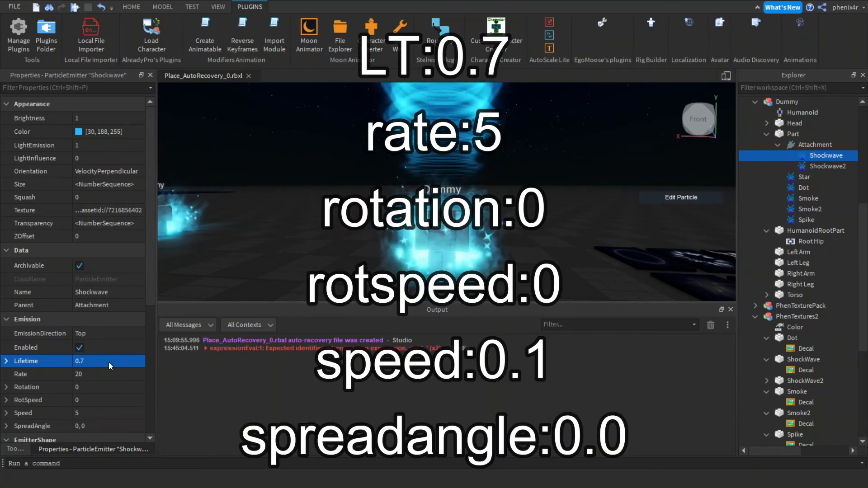
left_click(95, 376)
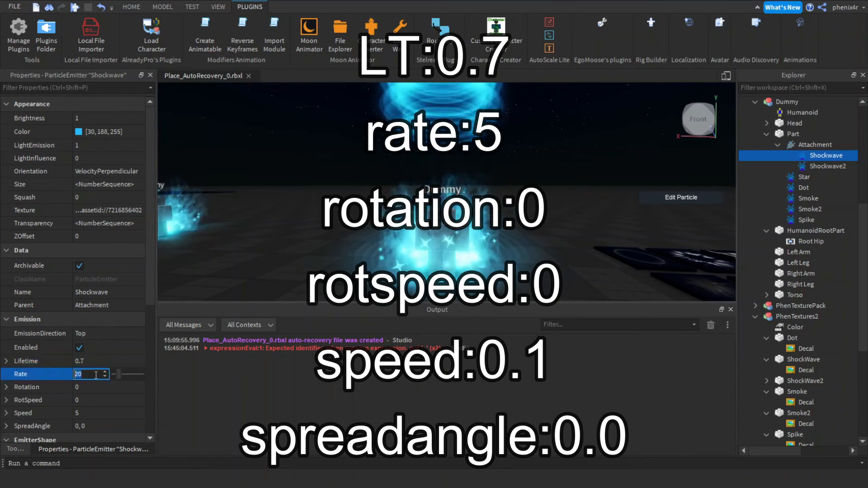
type("5")
key("Return")
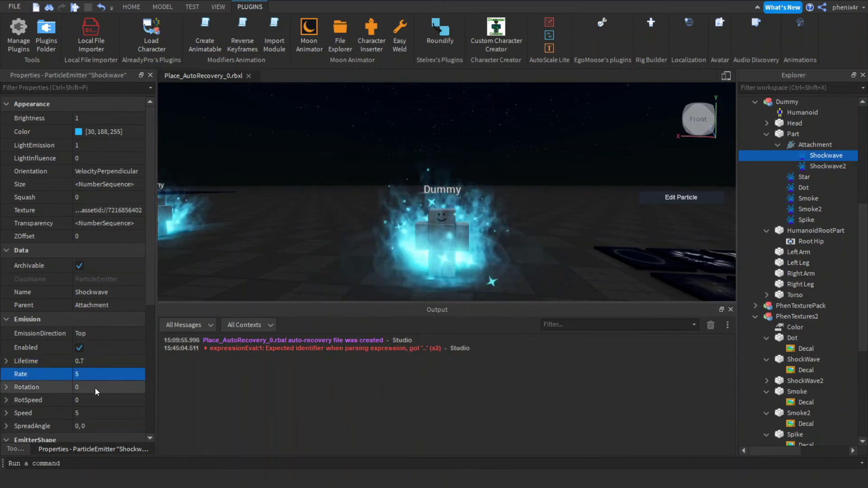
left_click(92, 413)
type(".1")
key("Return")
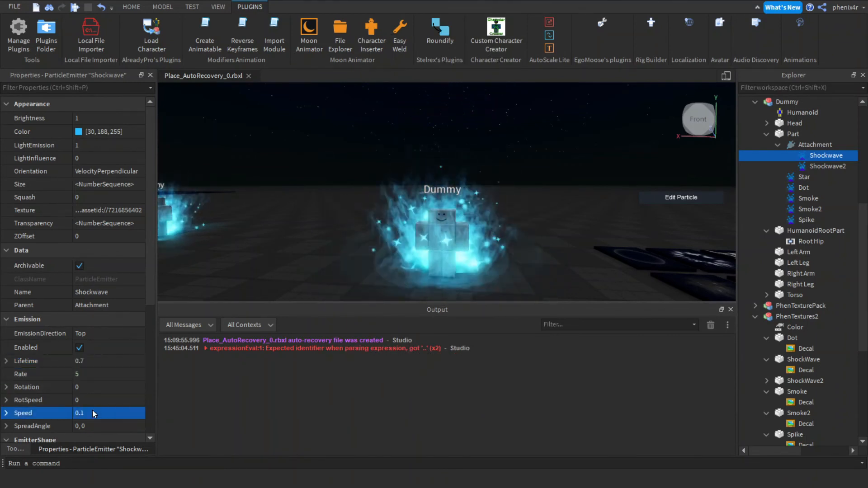
Delete the Shockwave2 emitter under the Attachment.
left_click(814, 145)
left_click(801, 168)
key("Delete")
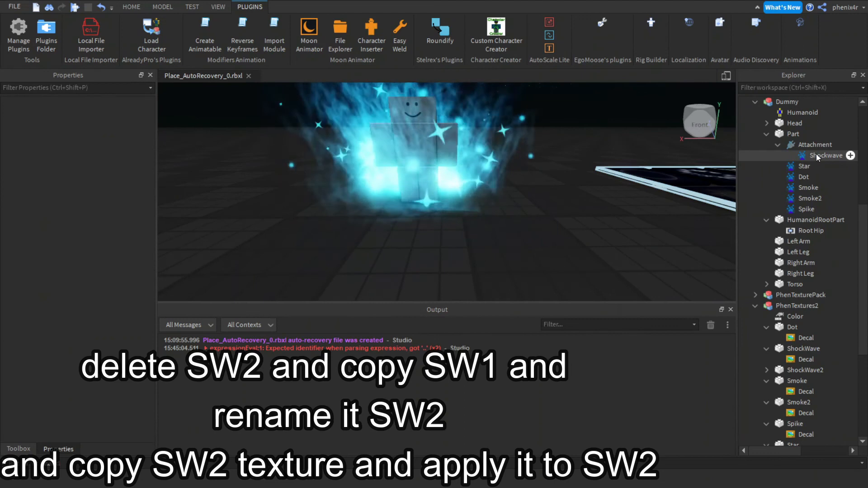
Duplicate the Shockwave emitter and rename the copy Shockwave2.
left_click(812, 154)
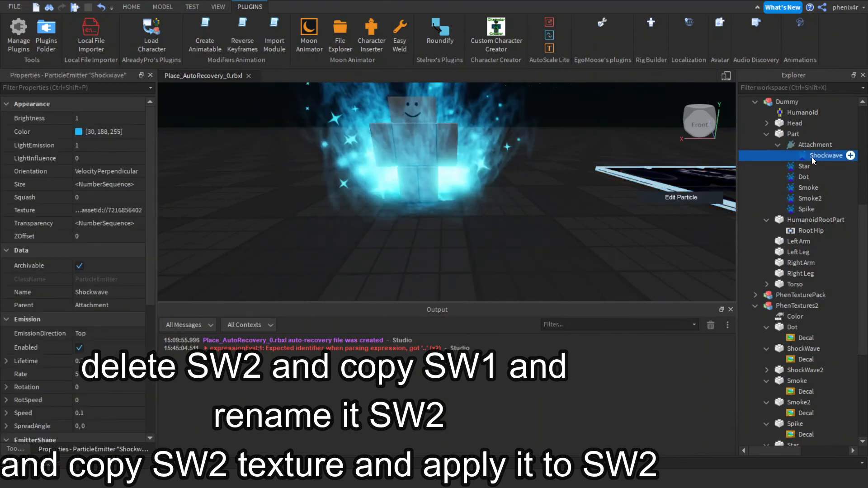
key("ctrl+d")
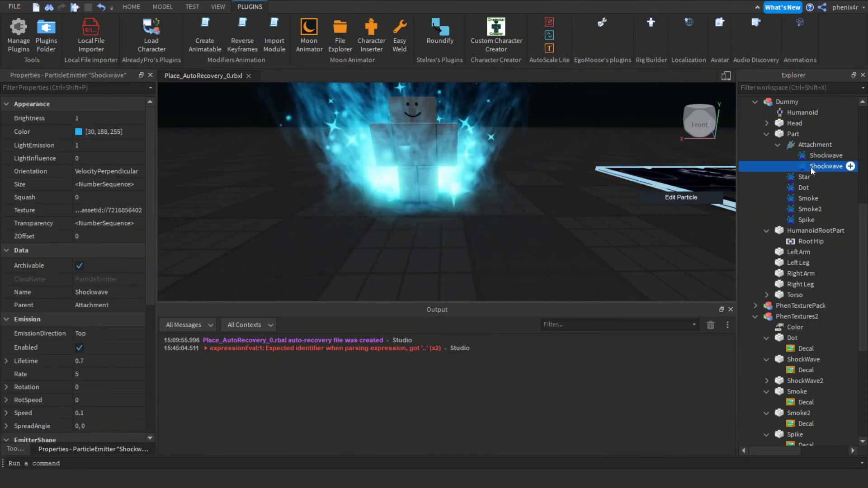
double_click(811, 167)
type("w")
key("BackSpace")
type("2")
key("Return")
Copy the Texture ID from the ShockWave2 decal in PhenTextures2.
right_click_drag(656, 157, 655, 155)
scroll(461, 151, "up", 2)
right_click_drag(460, 150, 458, 149)
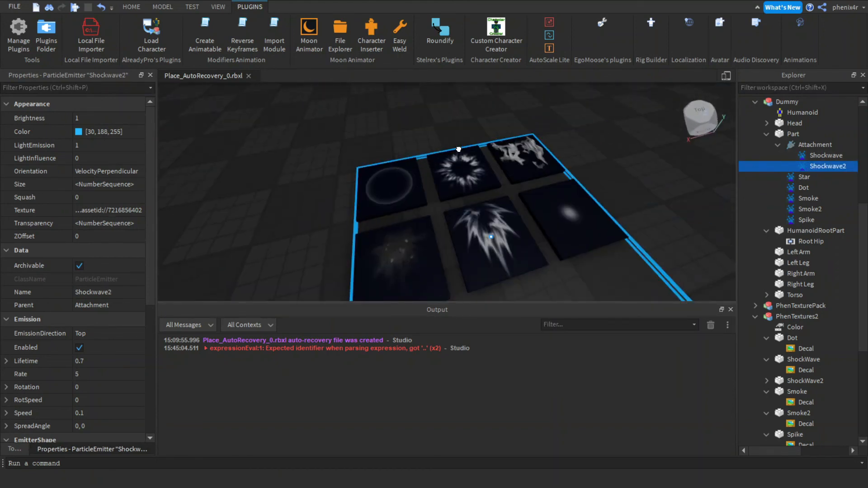
left_click(459, 150)
left_click(459, 150)
left_click(107, 137)
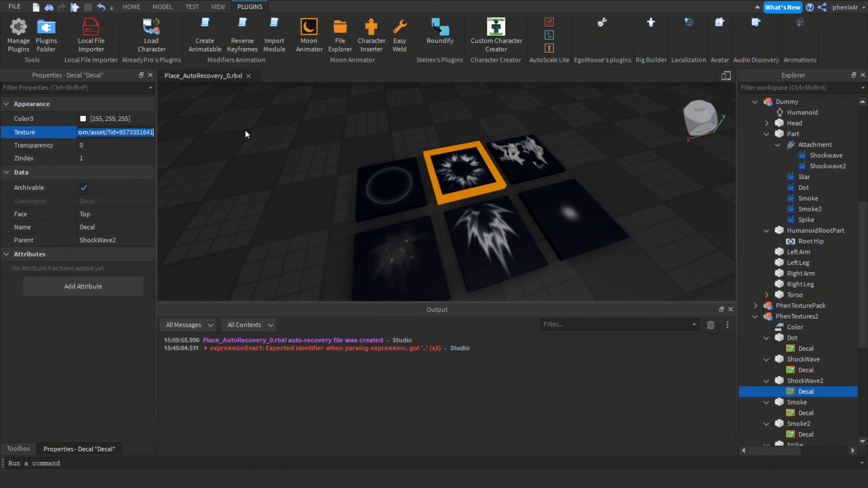
Paste the copied texture into the Shockwave2 emitter's Texture property.
right_click_drag(281, 170, 282, 170)
scroll(282, 170, "up", 2)
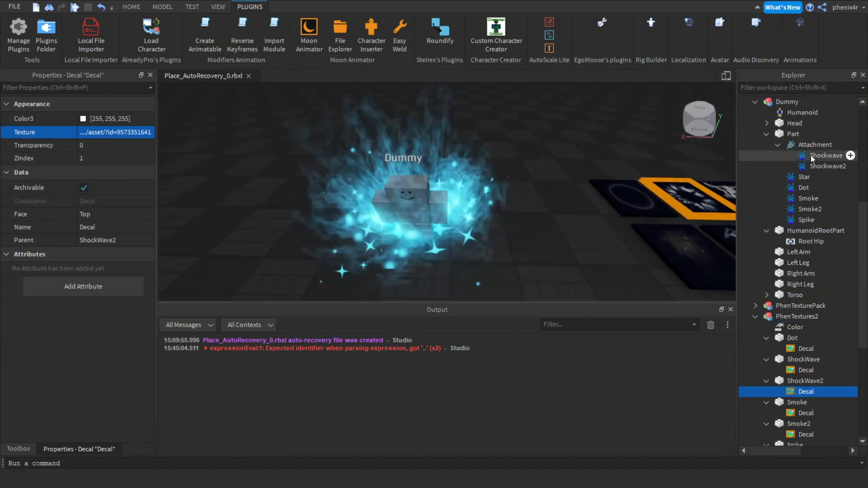
left_click(820, 167)
left_click(111, 223)
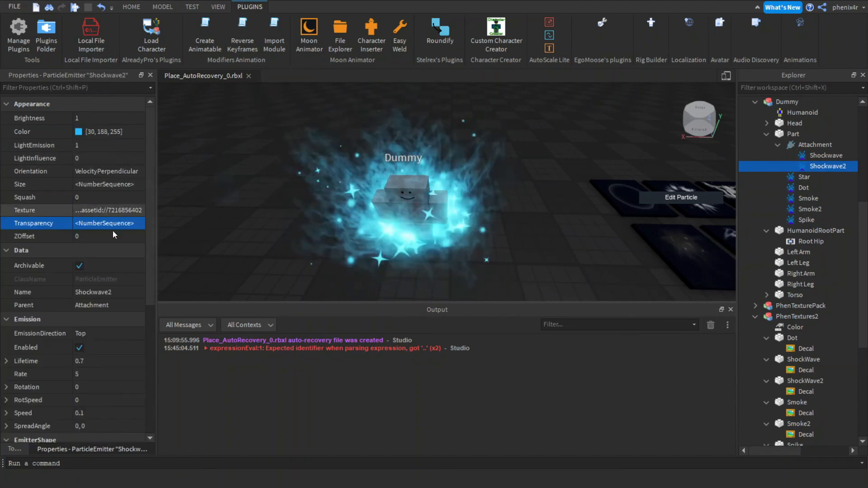
left_click(107, 211)
key("ctrl+v")
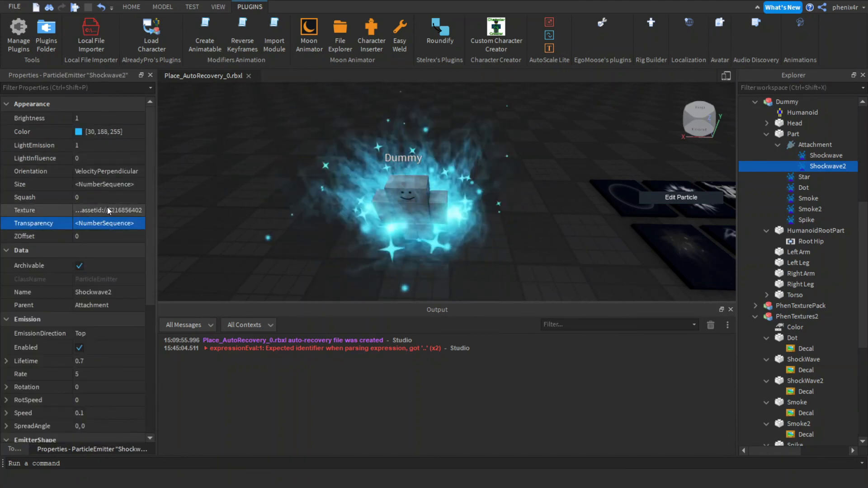
key("Return")
Select the Attachment and nudge it slightly upward along its vertical axis.
scroll(506, 208, "up", 4)
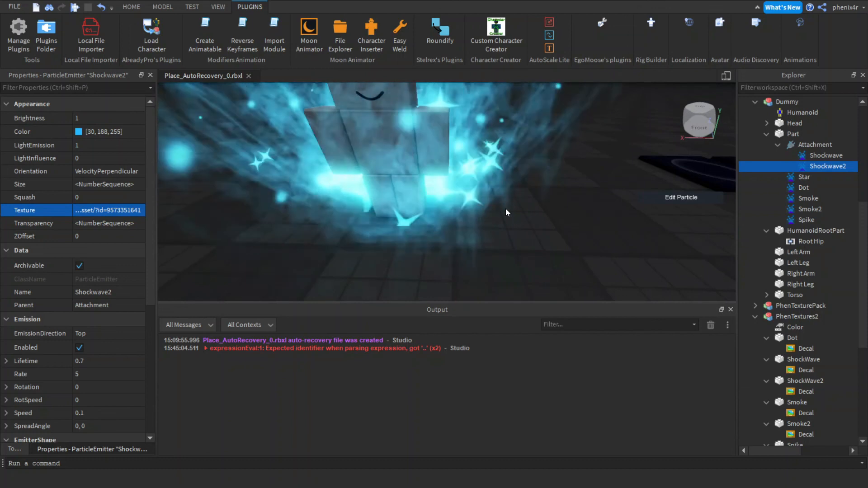
scroll(506, 208, "down", 5)
scroll(505, 208, "up", 3)
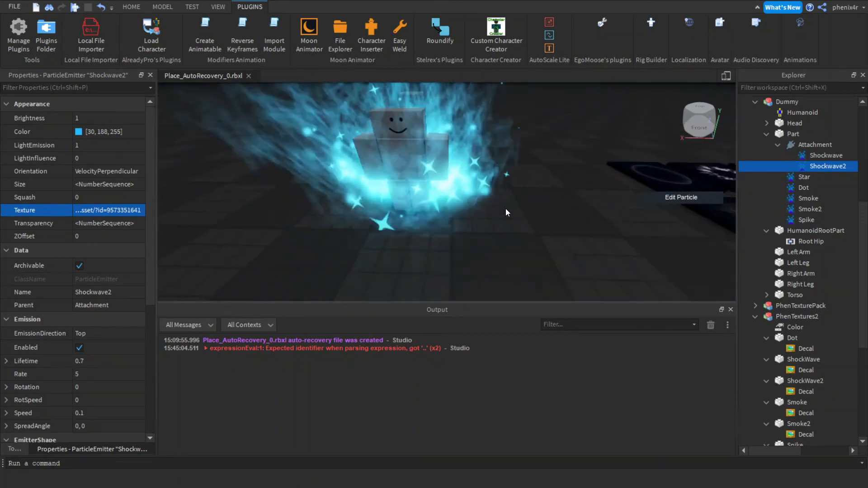
scroll(506, 208, "down", 2)
scroll(505, 209, "up", 1)
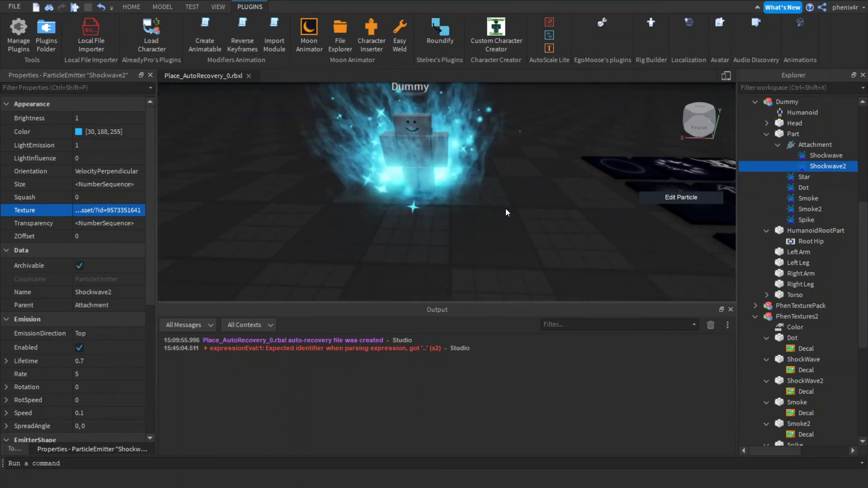
left_click(794, 143)
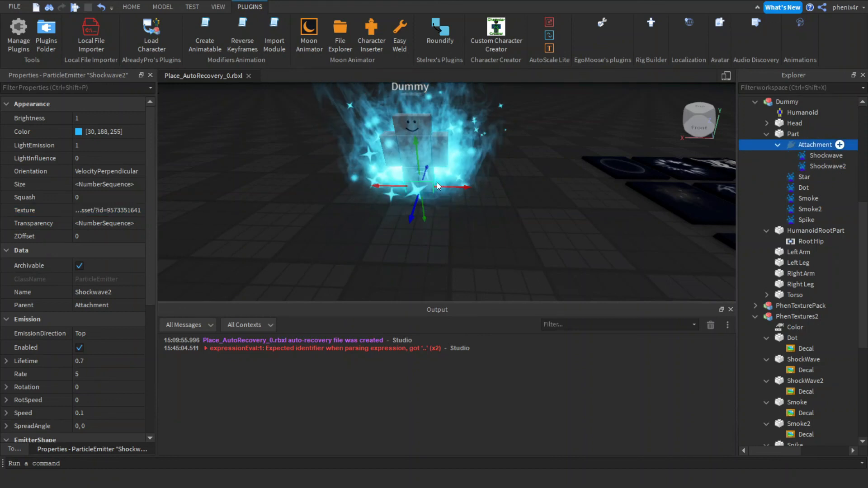
left_click_drag(418, 162, 418, 154)
left_click(560, 185)
scroll(560, 184, "down", 3)
right_click_drag(560, 185, 560, 183)
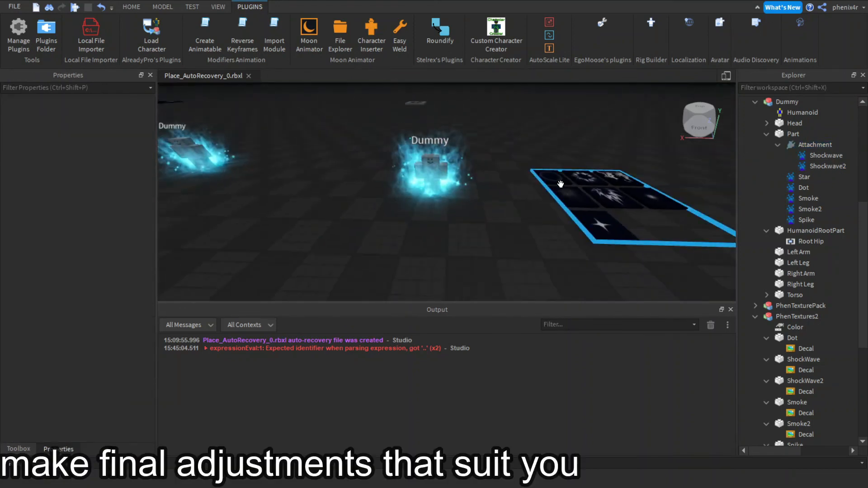
key("d")
key("d")
key("w")
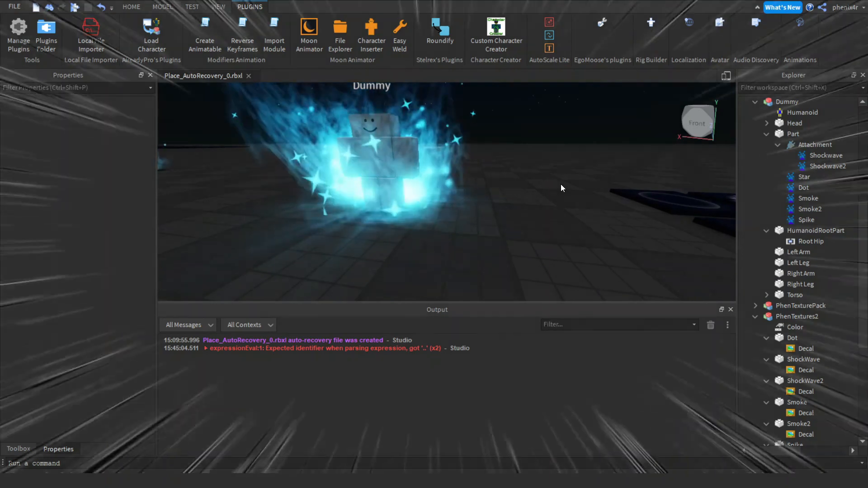